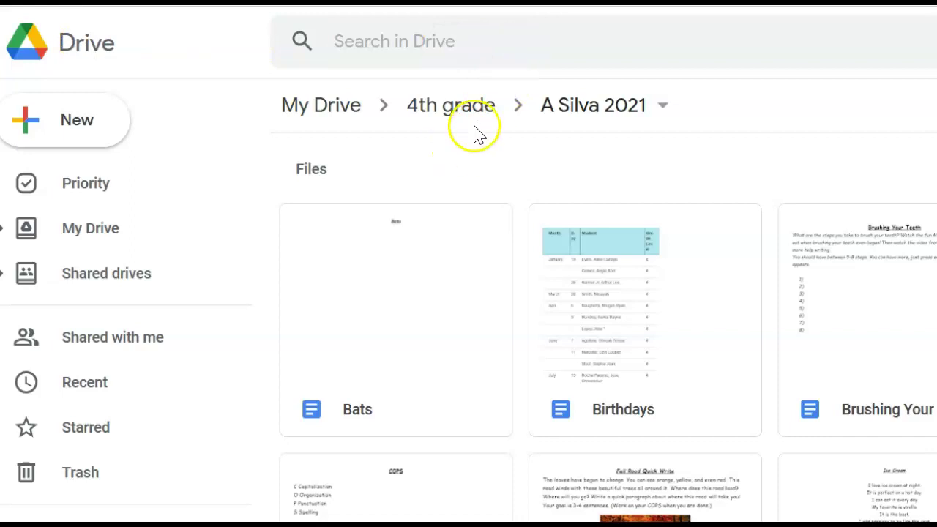
# - Create a new blank Google Docs document in the current Drive folder
pyautogui.click(75, 120)
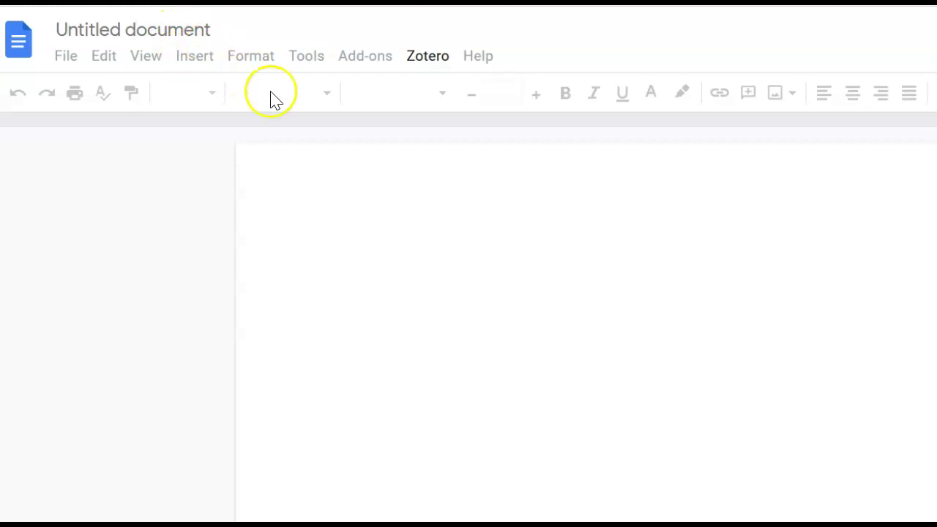
pyautogui.click(150, 26)
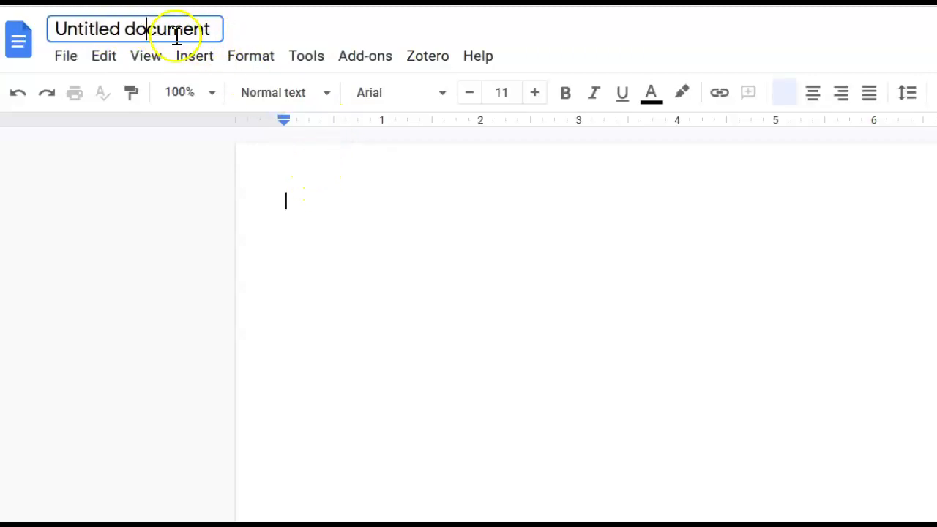
pyautogui.click(288, 302)
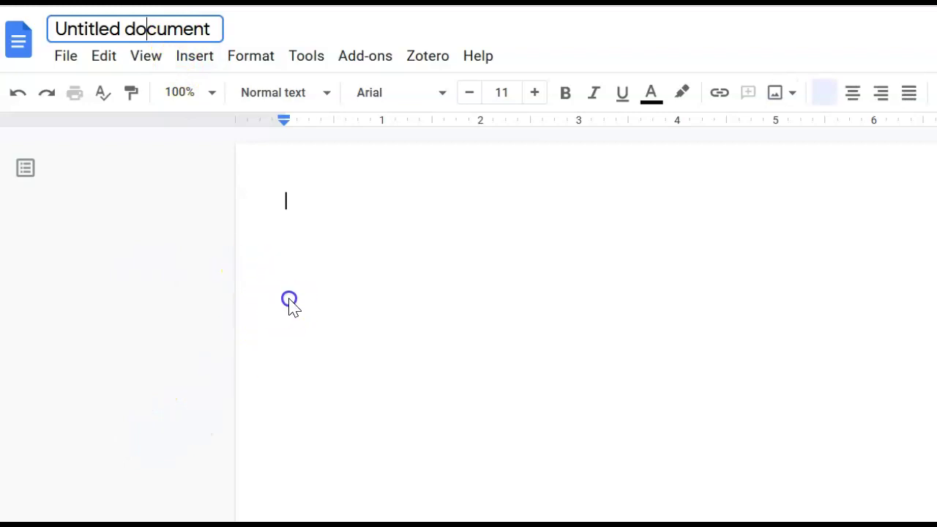
pyautogui.click(210, 29)
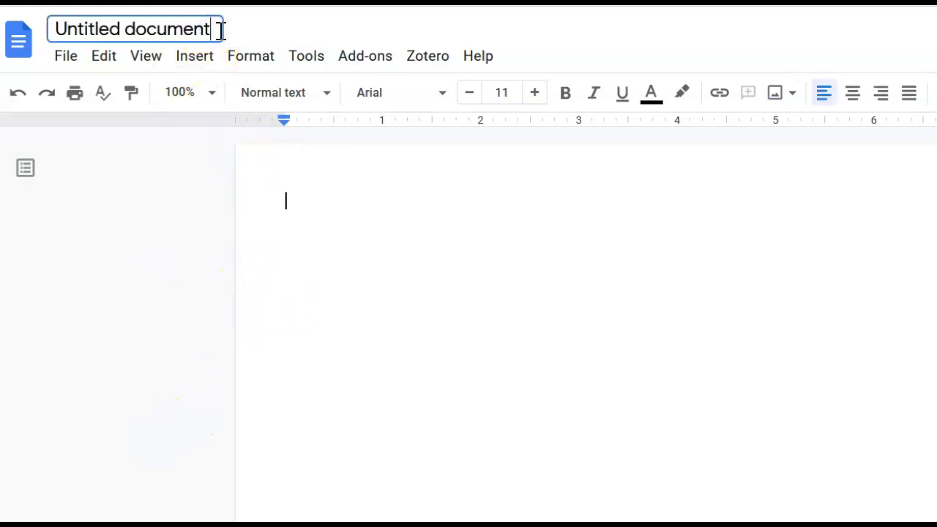
pyautogui.tripleClick(53, 29)
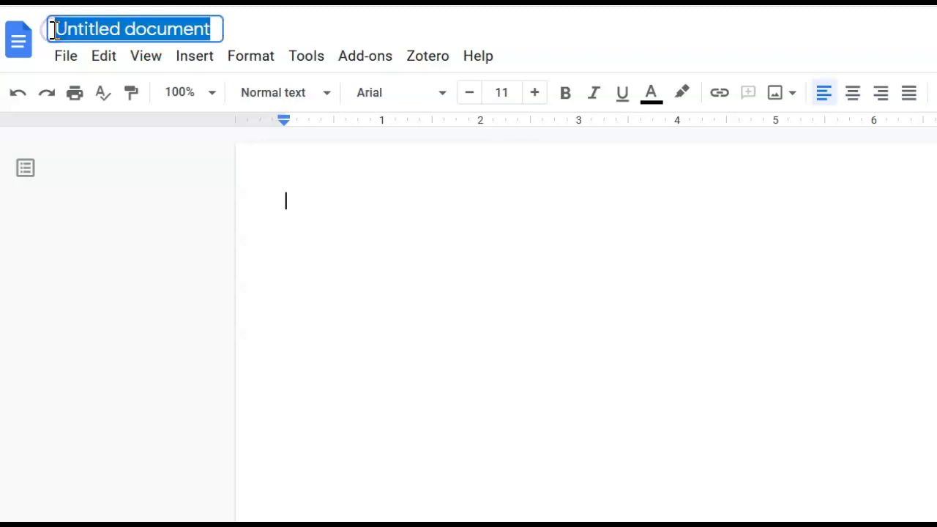
pyautogui.write('Bat')
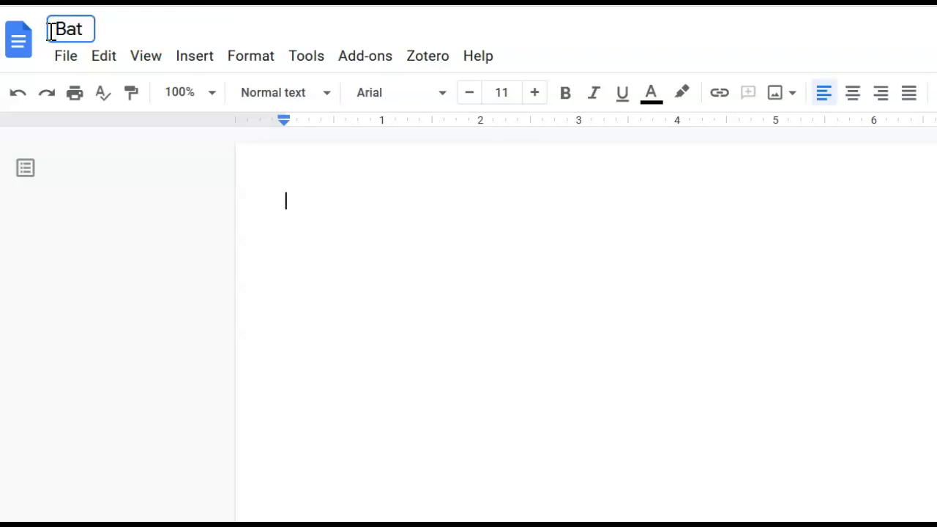
pyautogui.write('s')
pyautogui.hotkey('ctrl', 'a')
pyautogui.press('BackSpace')
pyautogui.click(422, 288)
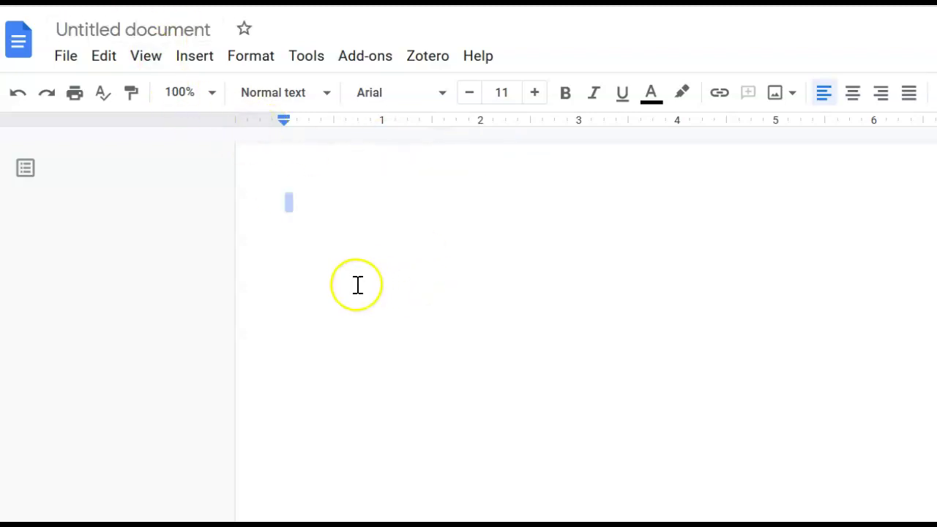
# - Rename the untitled document as "Bats" and return to the page body
pyautogui.click(172, 27)
pyautogui.doubleClick(176, 27)
pyautogui.click(161, 27)
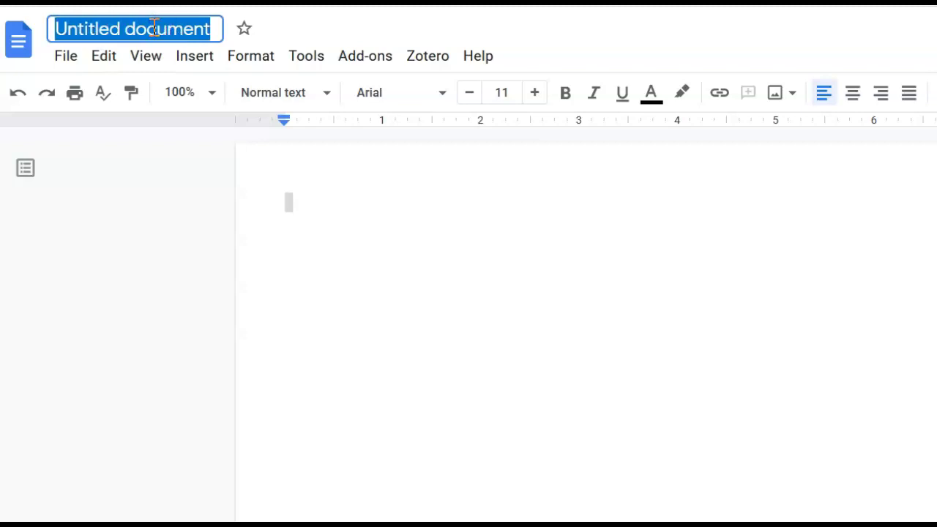
pyautogui.write('Bats')
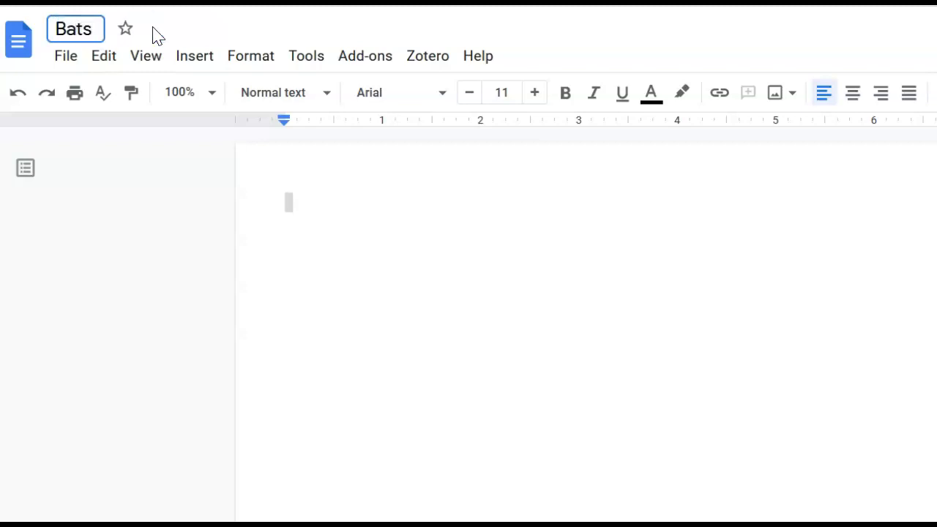
pyautogui.click(348, 269)
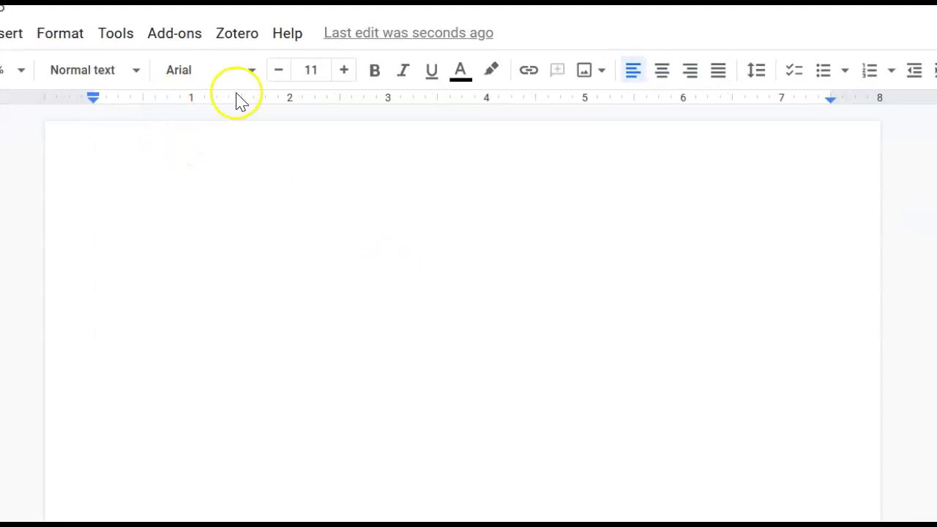
# - Set the text font to Comic Sans MS and the size to 12
pyautogui.click(251, 73)
pyautogui.click(234, 194)
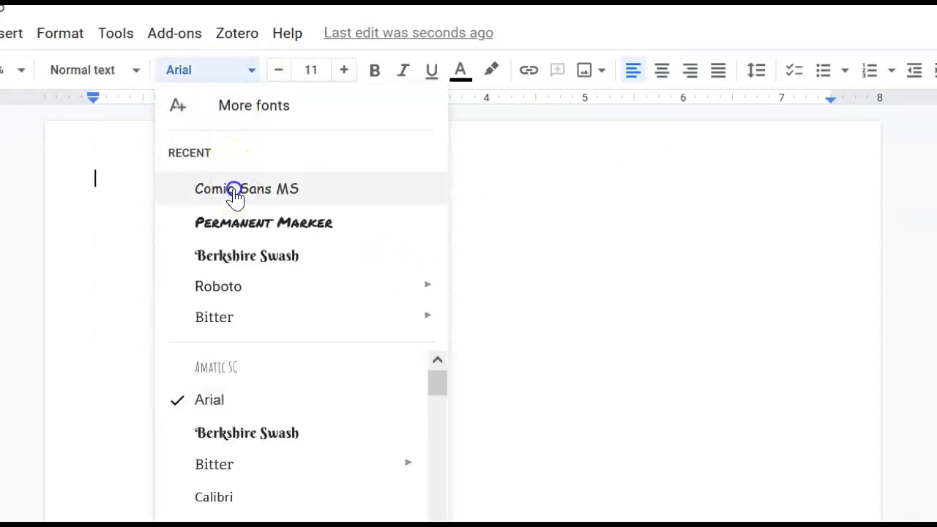
pyautogui.click(346, 71)
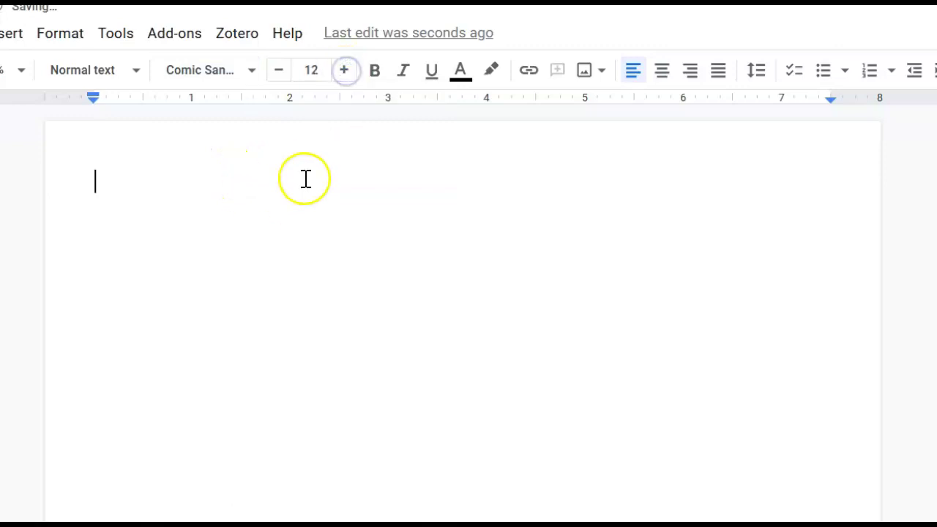
# - Enter the heading "Bats" in bold, italic, underlined and centered text, and start a new line below it
pyautogui.click(378, 74)
pyautogui.click(402, 73)
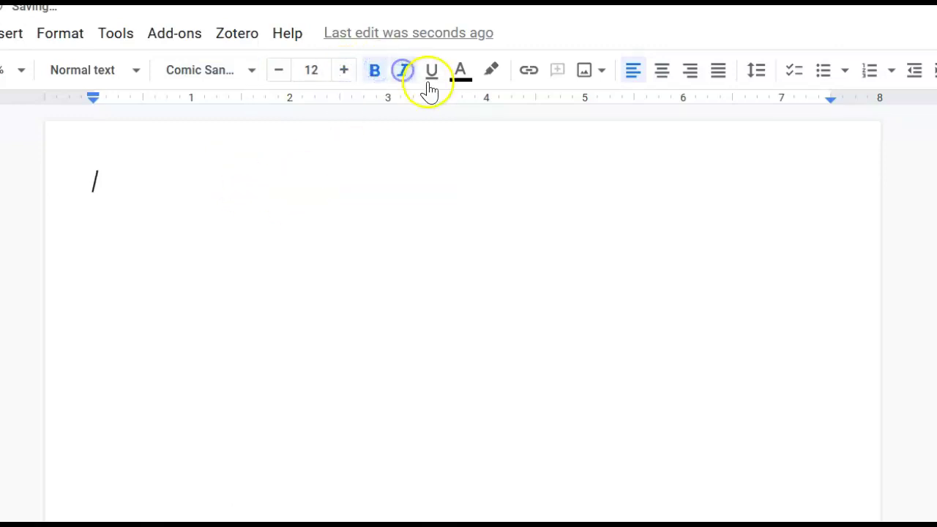
pyautogui.click(429, 76)
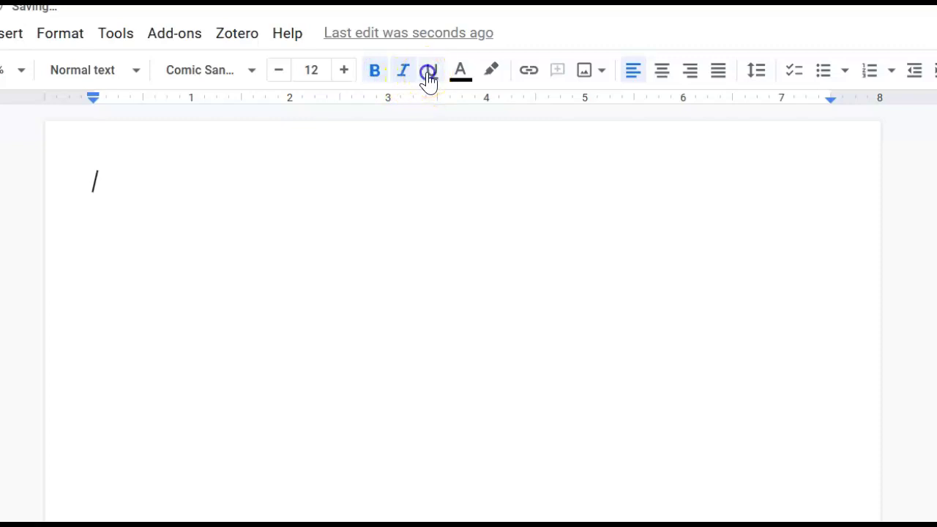
pyautogui.click(663, 77)
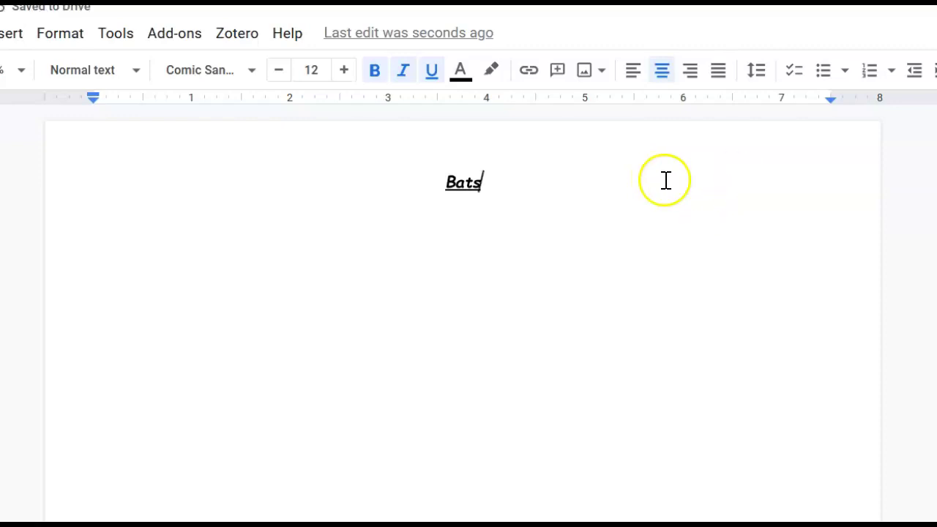
pyautogui.press('Return')
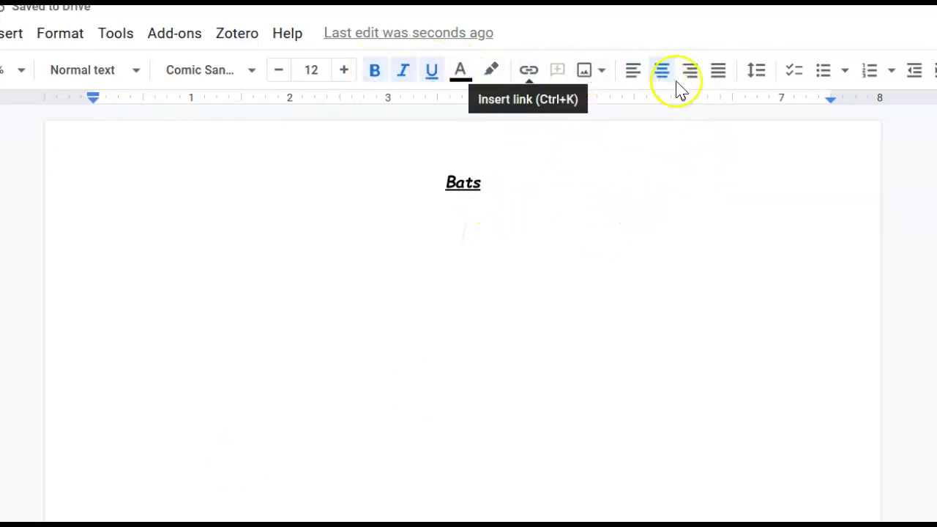
# - Left-align the new line below the heading and remove its underline, italic and bold formatting
pyautogui.click(632, 82)
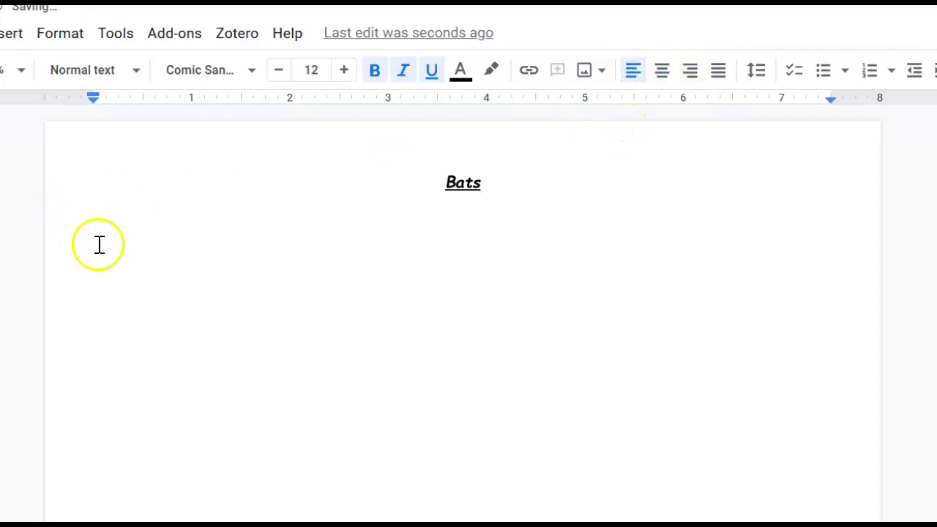
pyautogui.click(433, 75)
pyautogui.click(403, 71)
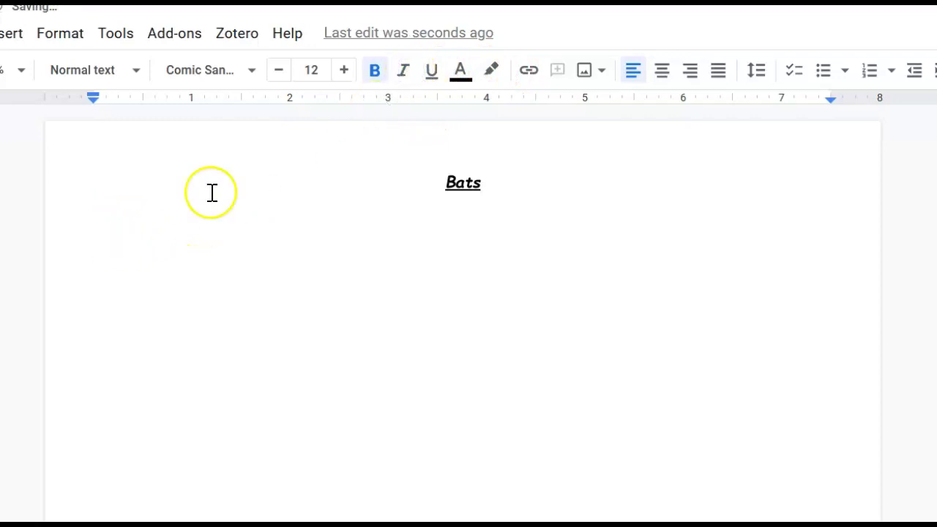
pyautogui.click(377, 72)
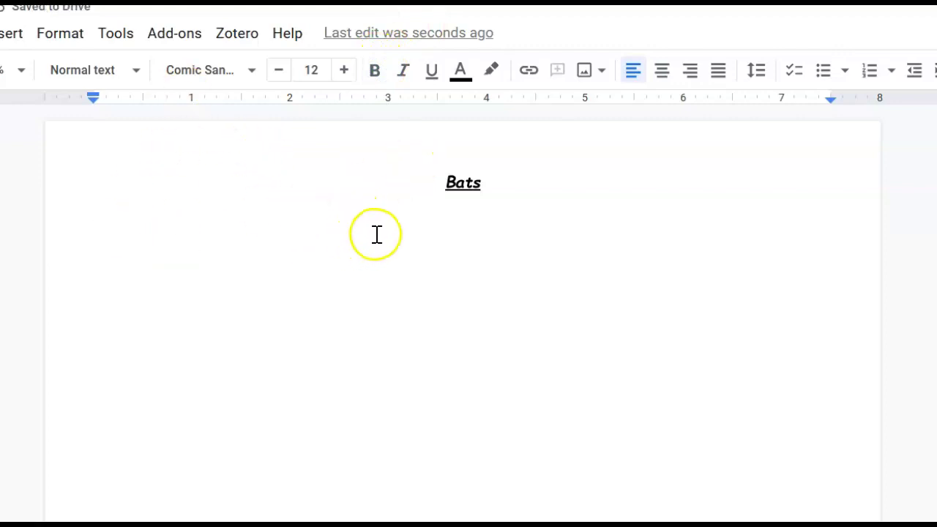
# - Set the document zoom to 125%
pyautogui.click(21, 70)
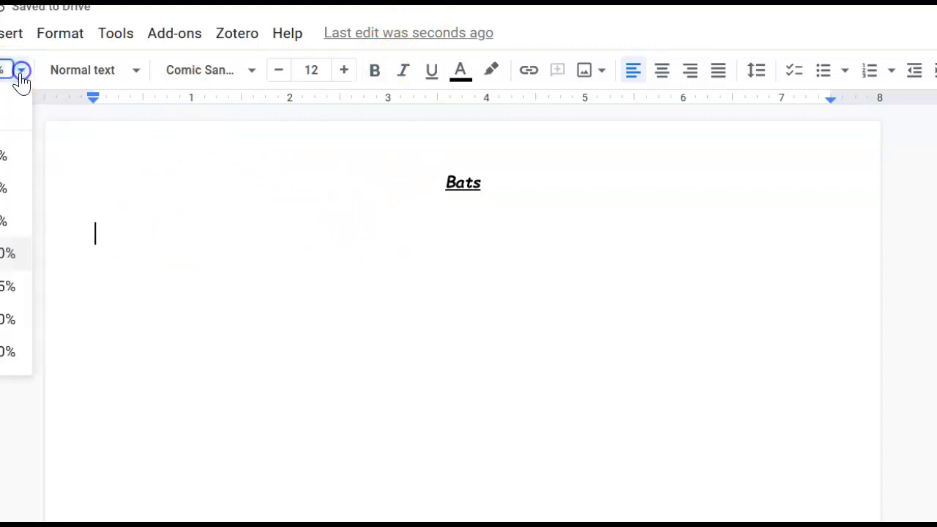
pyautogui.click(8, 317)
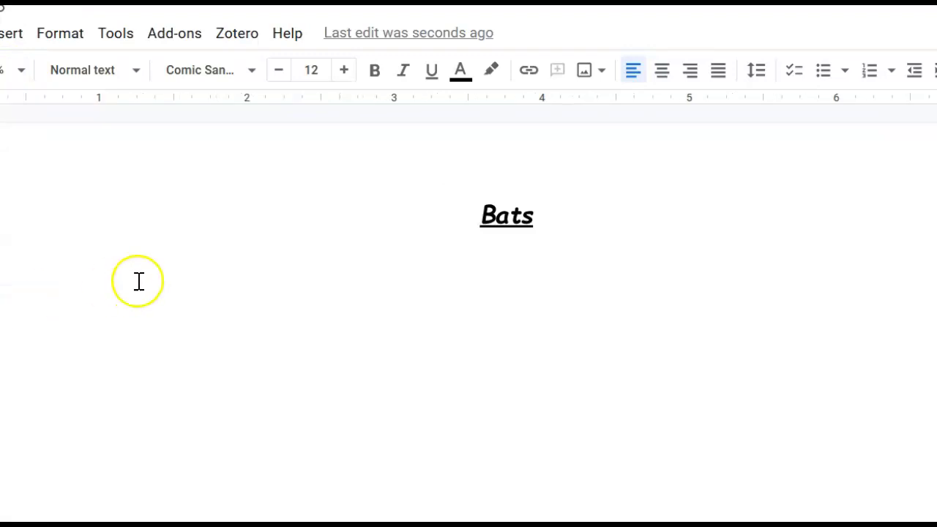
pyautogui.click(15, 72)
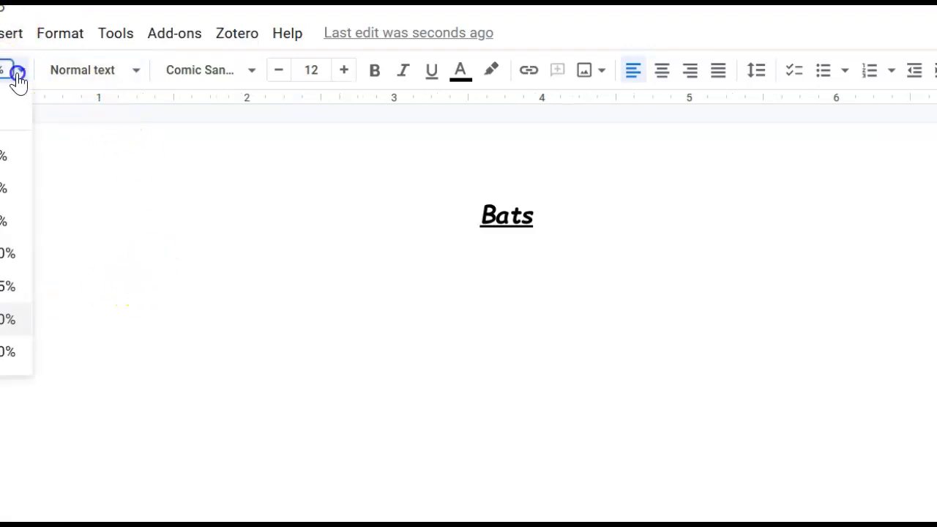
pyautogui.click(11, 284)
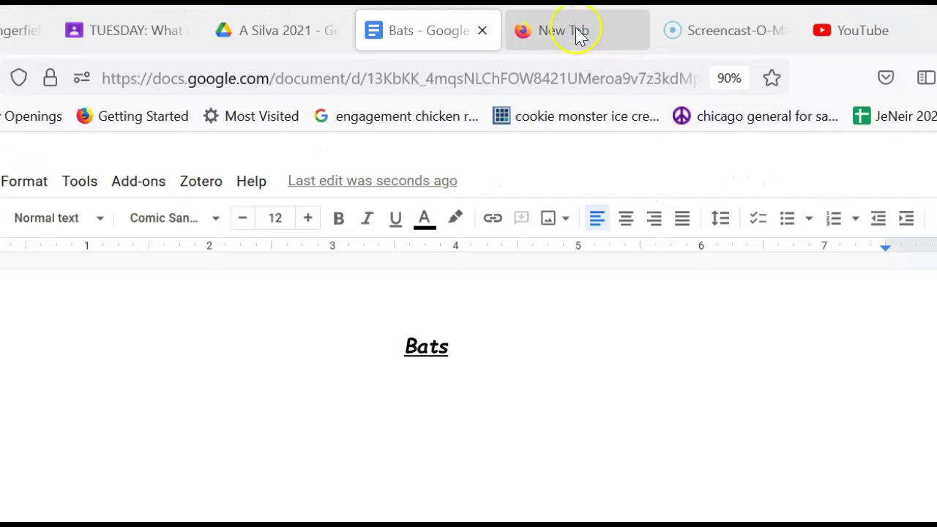
pyautogui.click(578, 34)
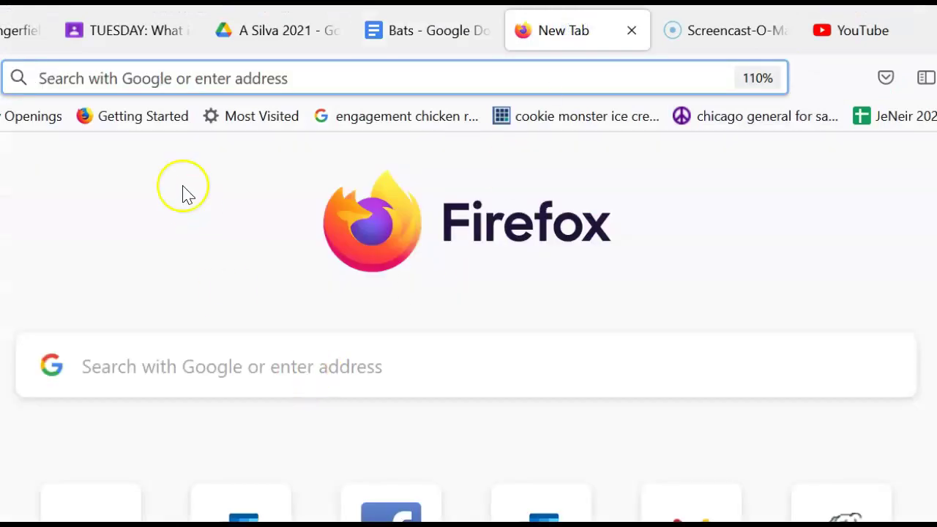
pyautogui.write('ww')
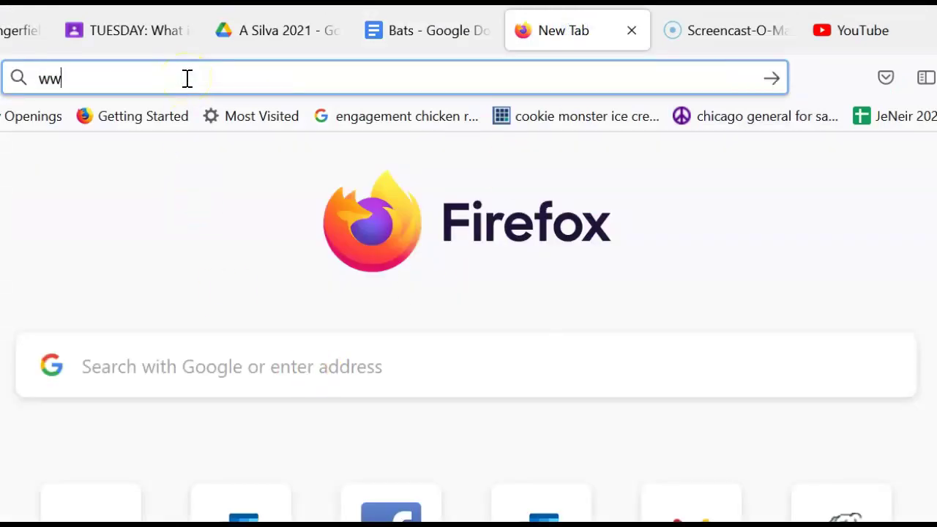
pyautogui.write('w.ge')
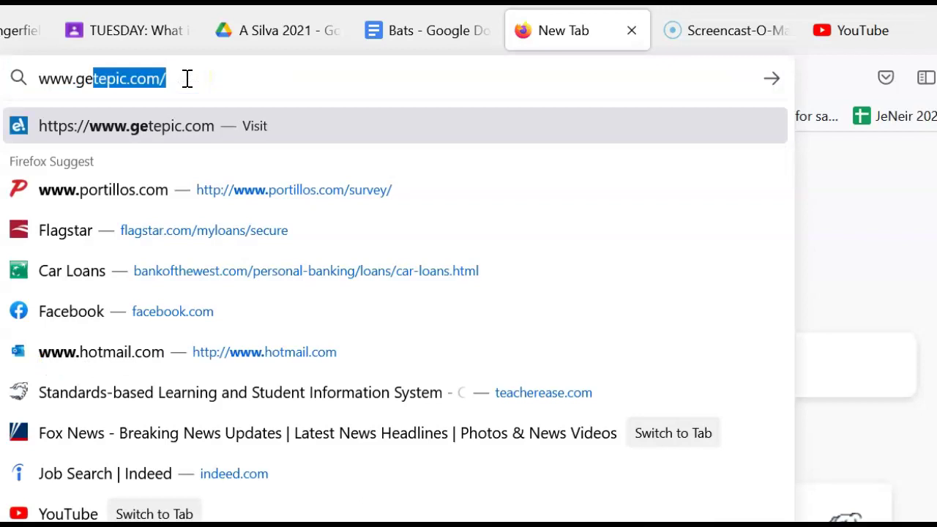
pyautogui.write('tepic')
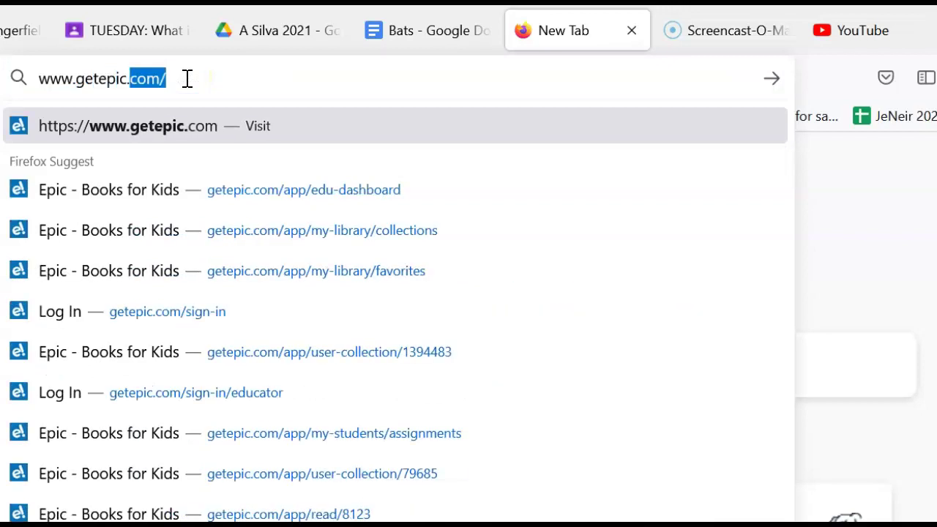
pyautogui.write('.com')
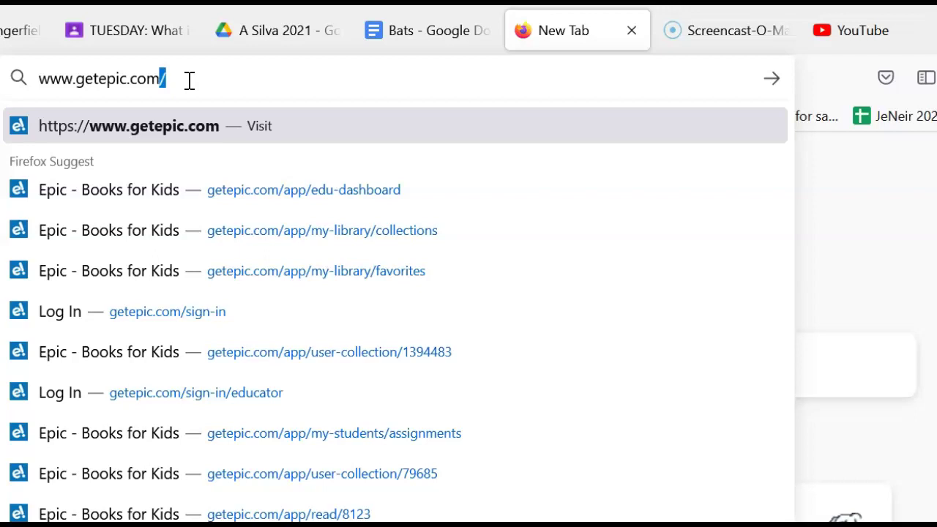
pyautogui.click(241, 87)
pyautogui.click(237, 87)
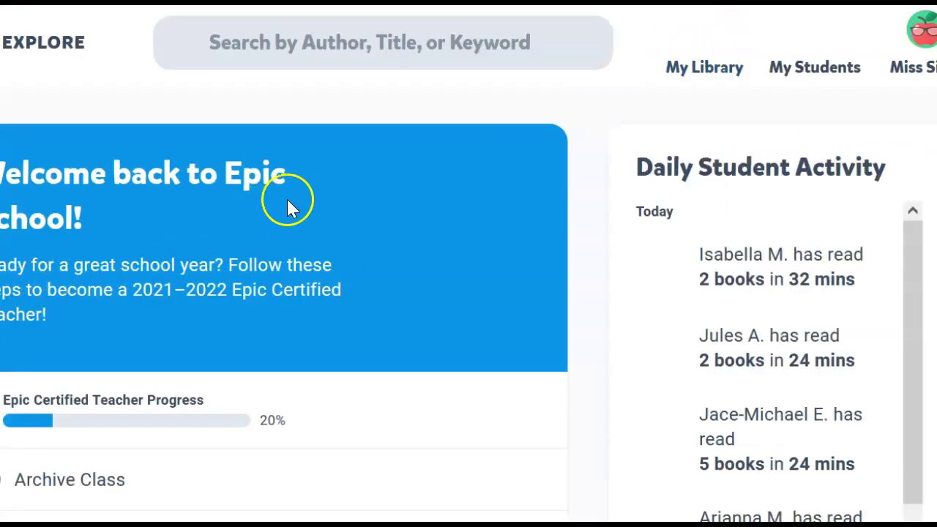
# - Look through the library and student options on the Epic site and open the students' Assignments
pyautogui.click(780, 69)
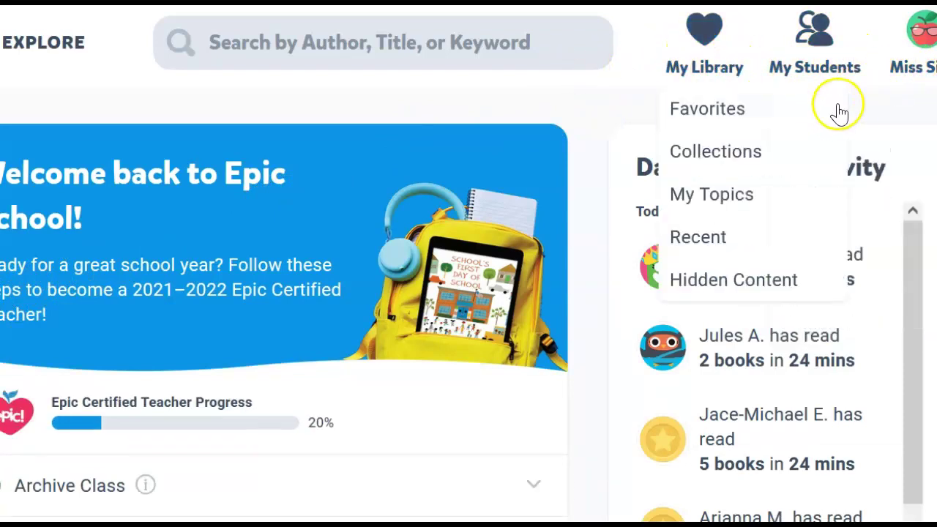
pyautogui.click(915, 71)
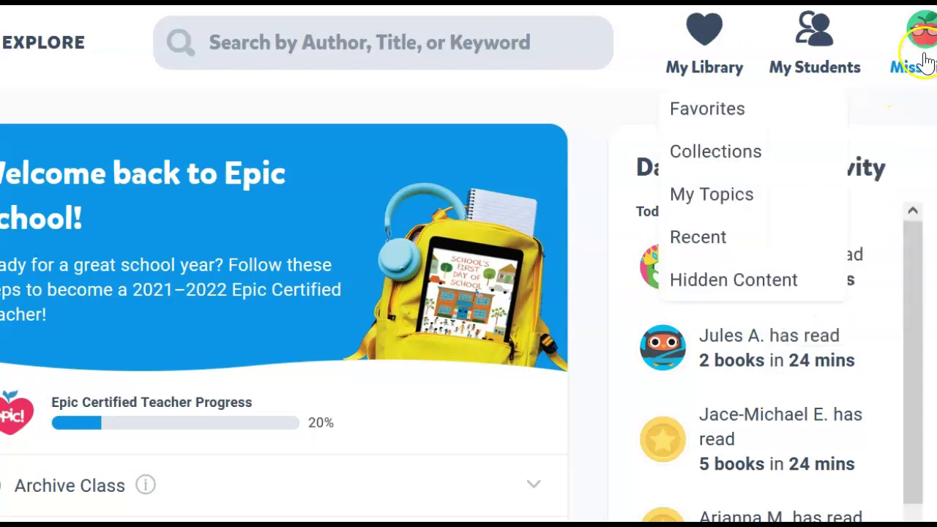
pyautogui.moveTo(927, 92)
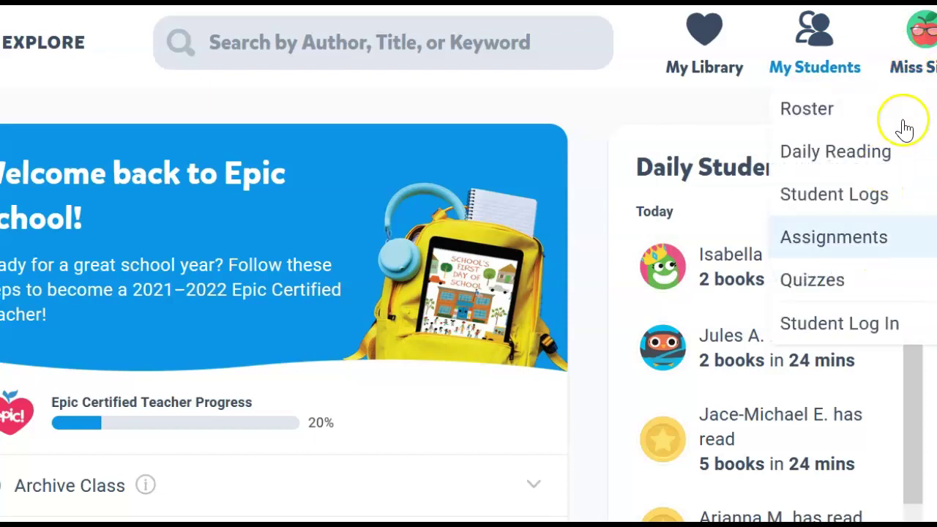
pyautogui.moveTo(921, 76)
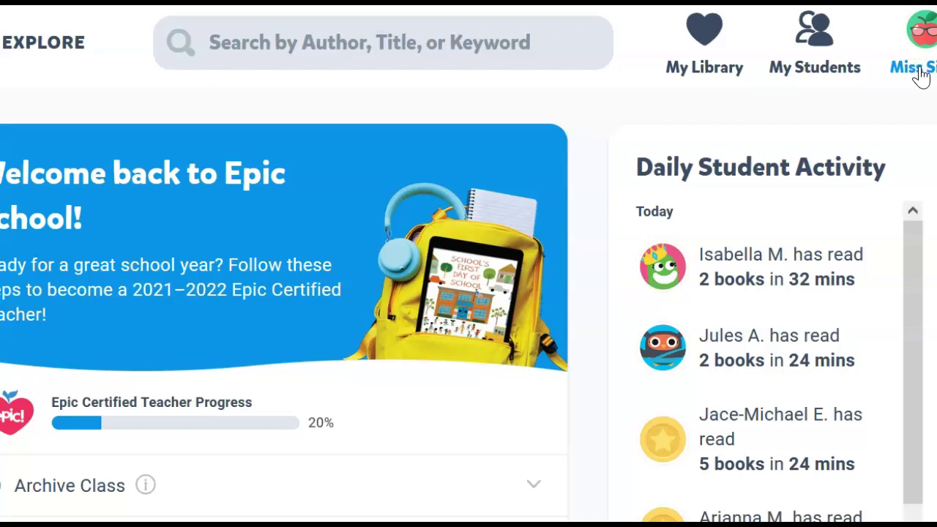
pyautogui.click(797, 65)
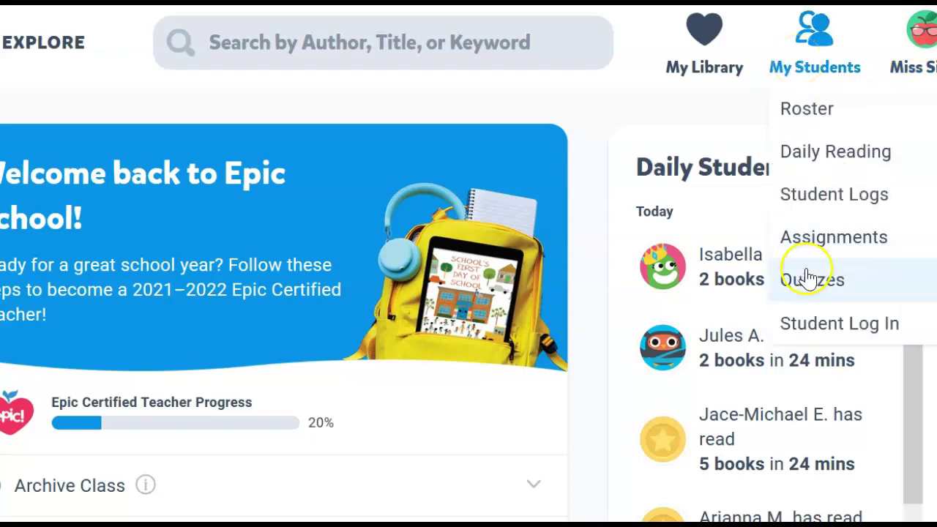
pyautogui.click(814, 251)
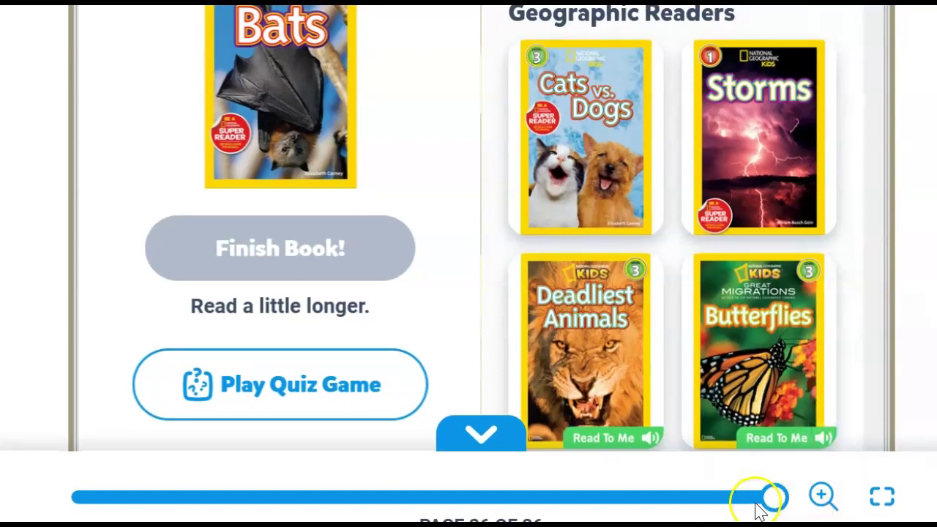
# - Move the Bats book on Epic from its last page back to the beginning
pyautogui.moveTo(765, 500); pyautogui.dragTo(46, 447)
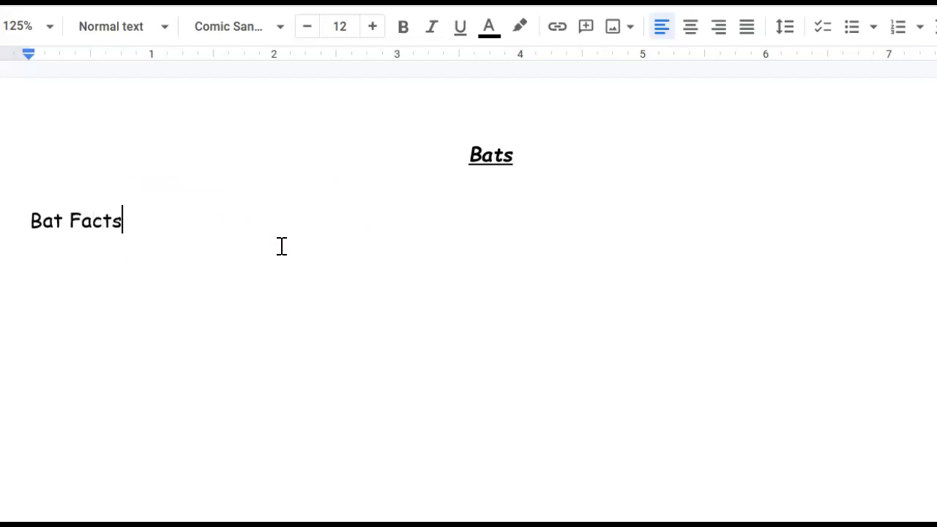
# - Underline the Bat Facts subheading and place the insertion point on a new line below it
pyautogui.press('Return')
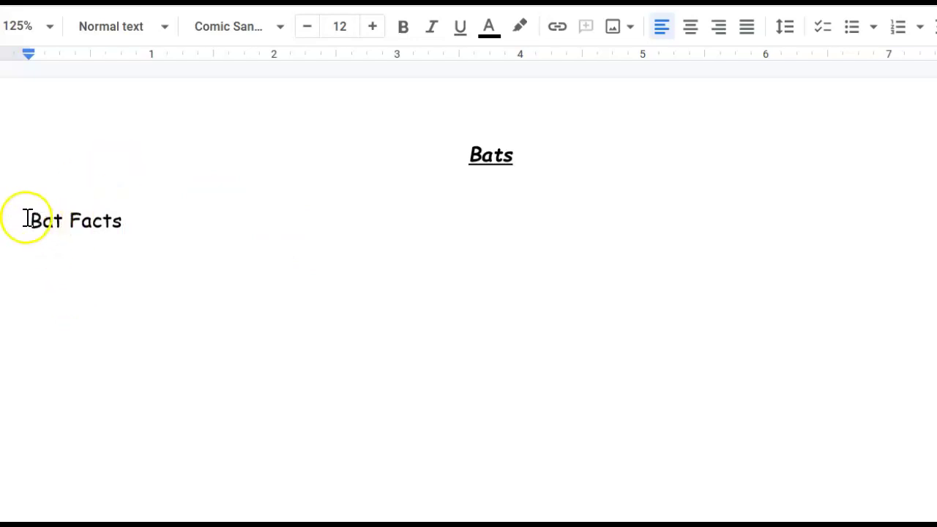
pyautogui.moveTo(24, 217); pyautogui.dragTo(158, 218)
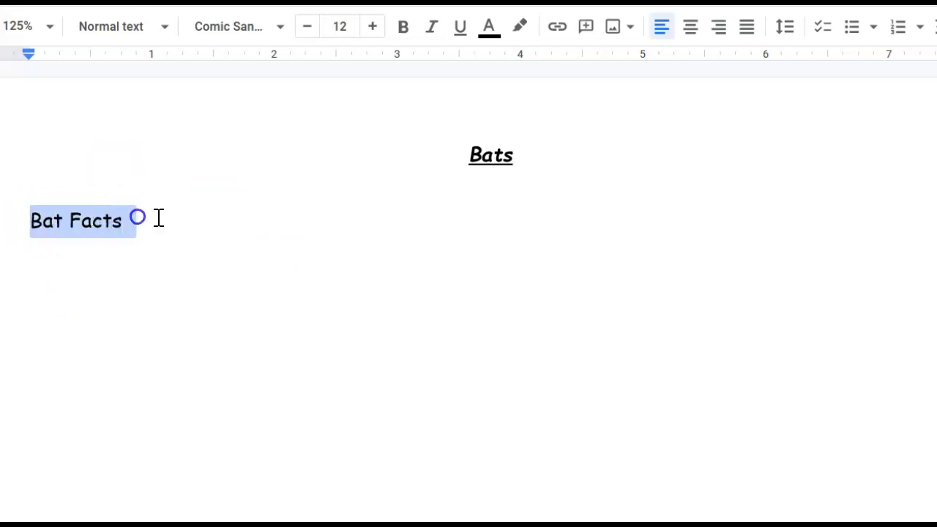
pyautogui.click(460, 27)
pyautogui.click(75, 259)
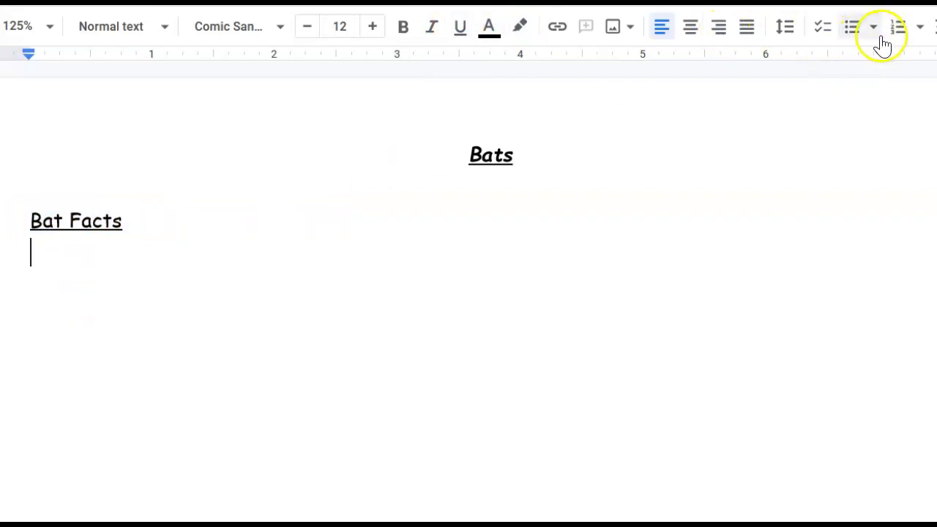
# - Create a numbered list in the 1) a) i) style under Bat Facts with the items "They are a mammal" and "They fly"
pyautogui.click(920, 29)
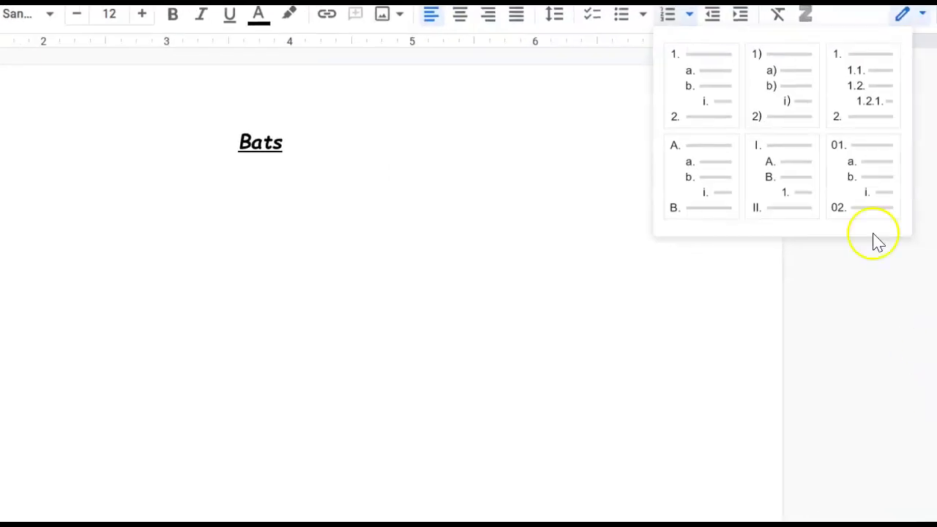
pyautogui.click(776, 88)
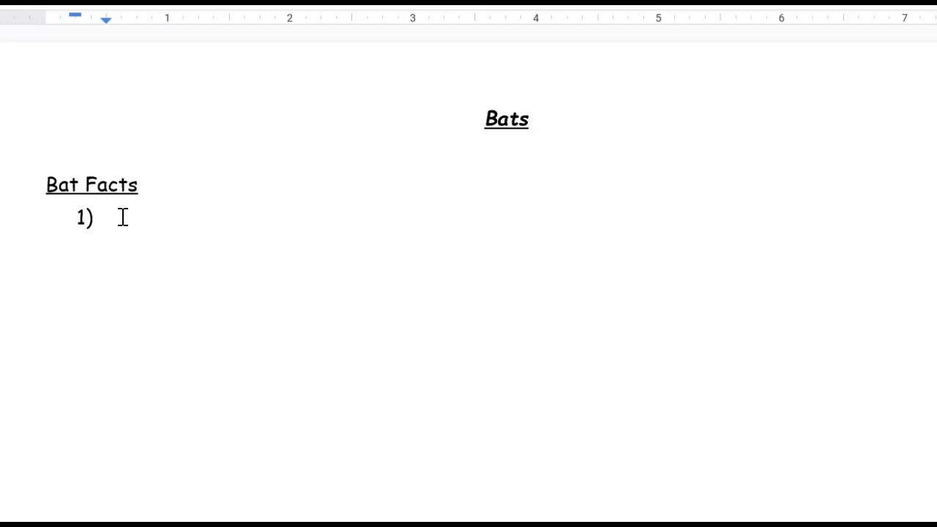
pyautogui.write('ey are a mammal')
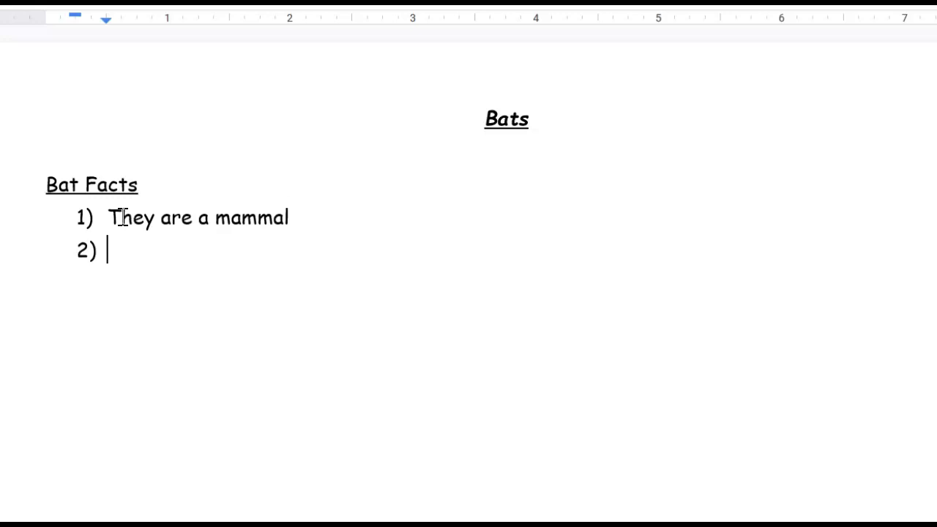
pyautogui.write('y fly')
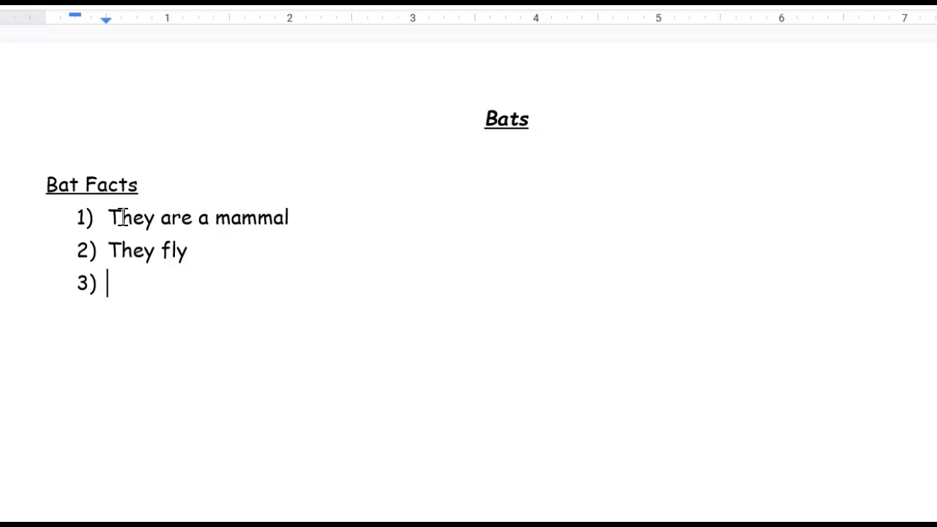
pyautogui.click(115, 216)
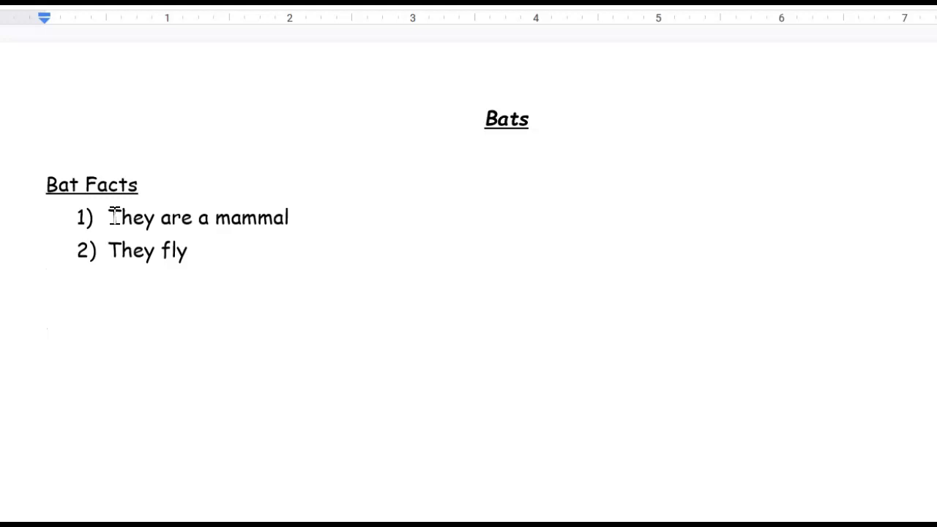
pyautogui.click(200, 310)
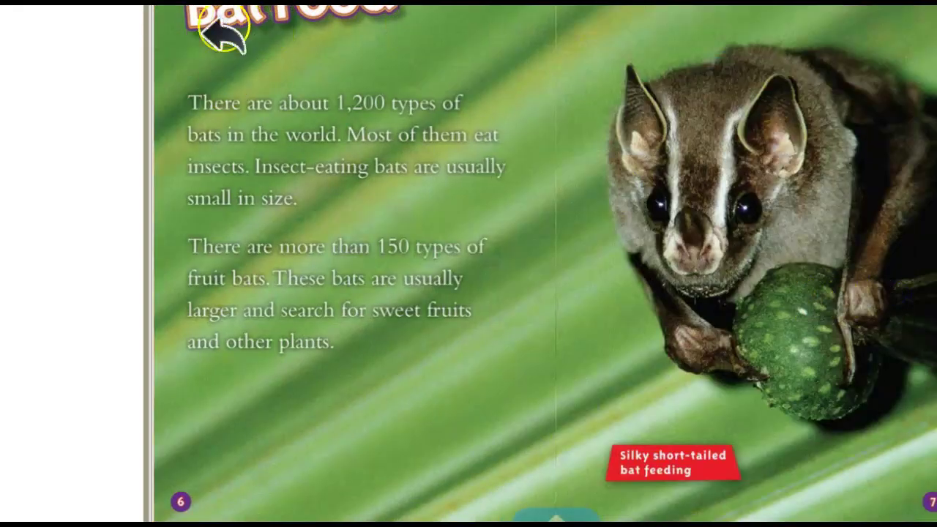
# - Read the Bat Food passage on page 6 of the Epic book about insect-eating and fruit bats
pyautogui.click(217, 104)
pyautogui.click(373, 132)
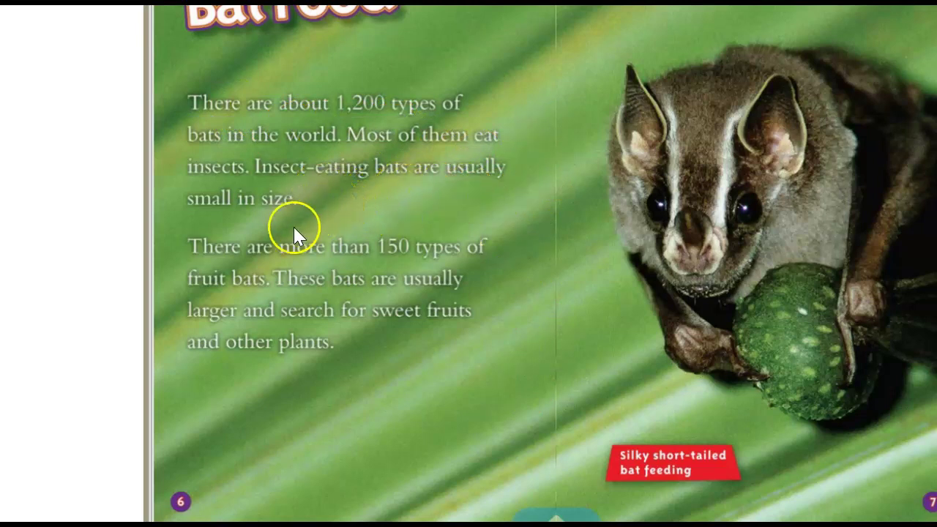
pyautogui.click(388, 253)
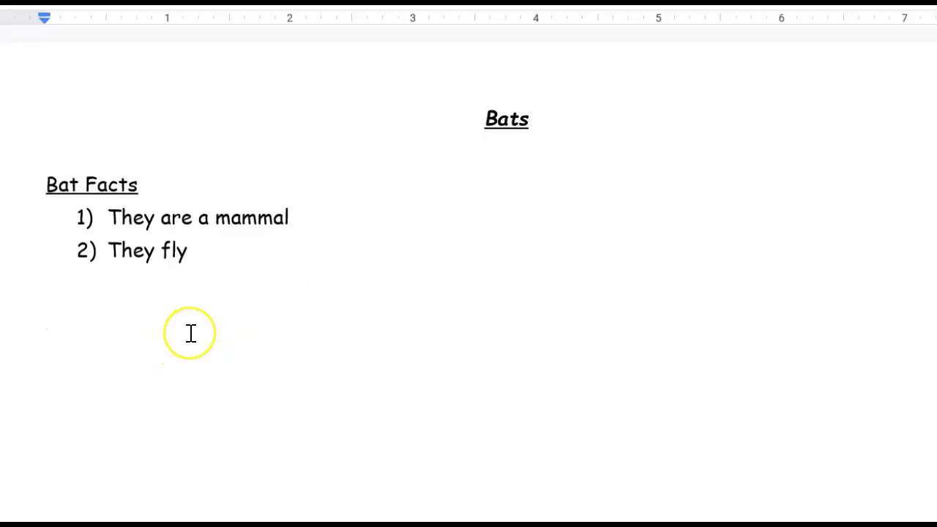
# - Add the underlined subheading Food below the Bat Facts list in the document, with a new line under it
pyautogui.click(190, 333)
pyautogui.write('Food')
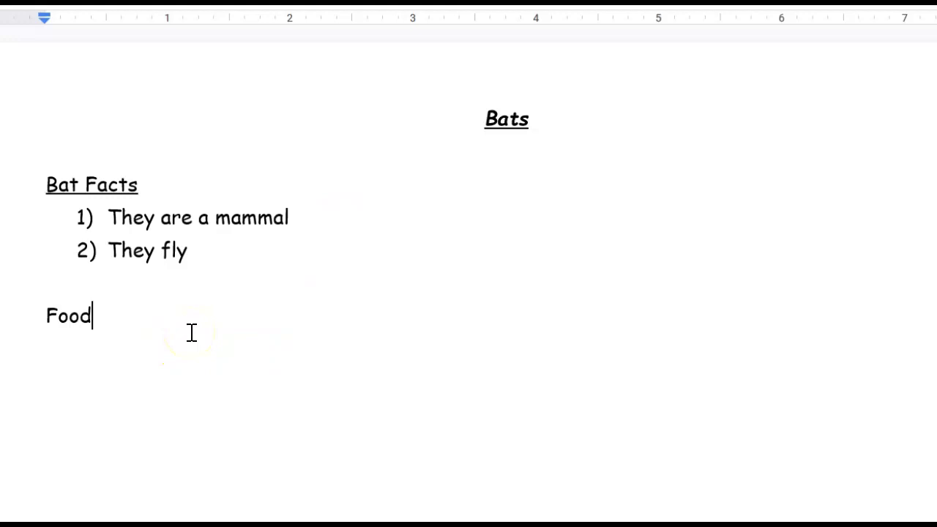
pyautogui.press('Return')
pyautogui.moveTo(65, 329); pyautogui.dragTo(115, 315)
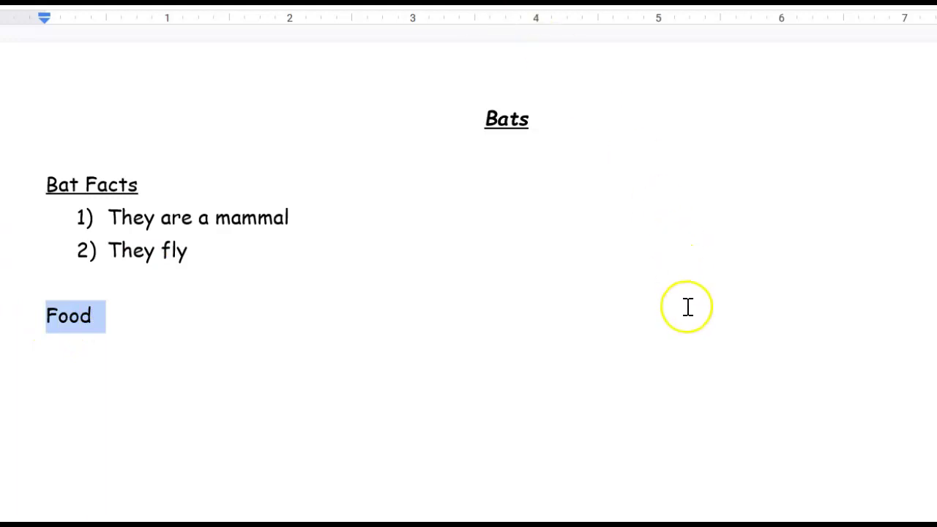
pyautogui.hotkey('ctrl', 'u')
pyautogui.click(86, 349)
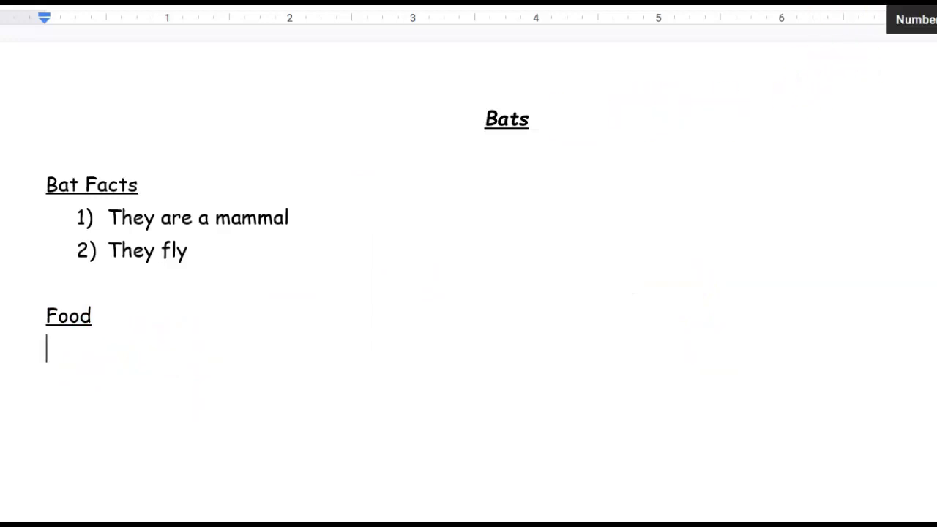
# - Create a numbered list in the 1) a) i) style under Food with the items "Eat insects" and "Eat fruit"
pyautogui.click(933, 19)
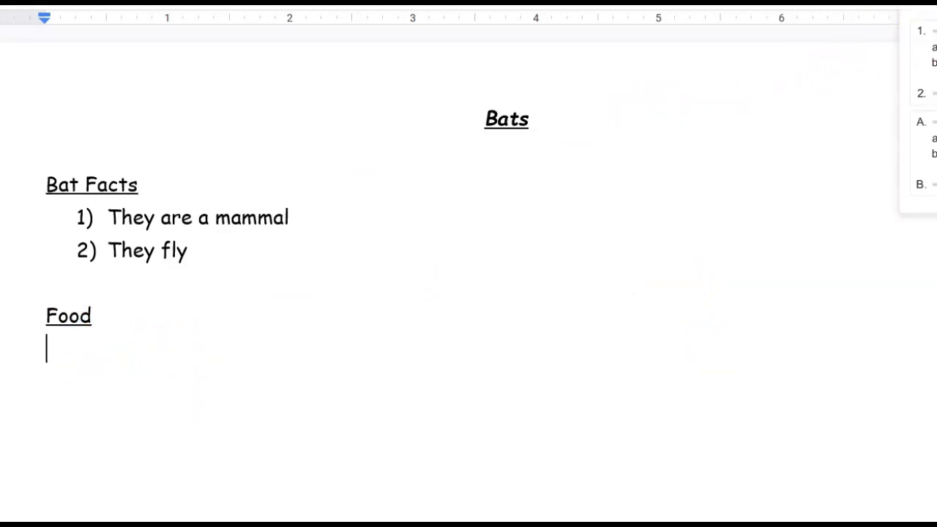
pyautogui.click(935, 44)
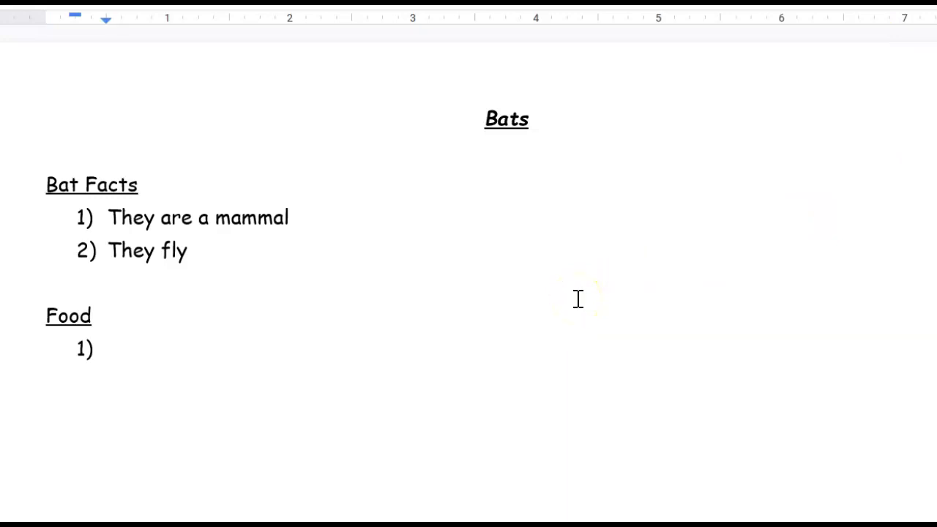
pyautogui.write('eat insects')
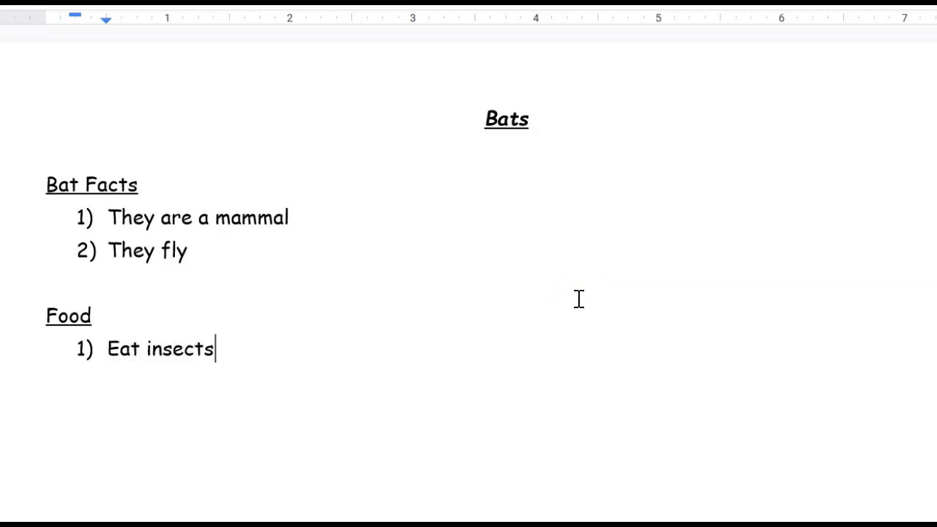
pyautogui.press('Return')
pyautogui.write('Eat fruit')
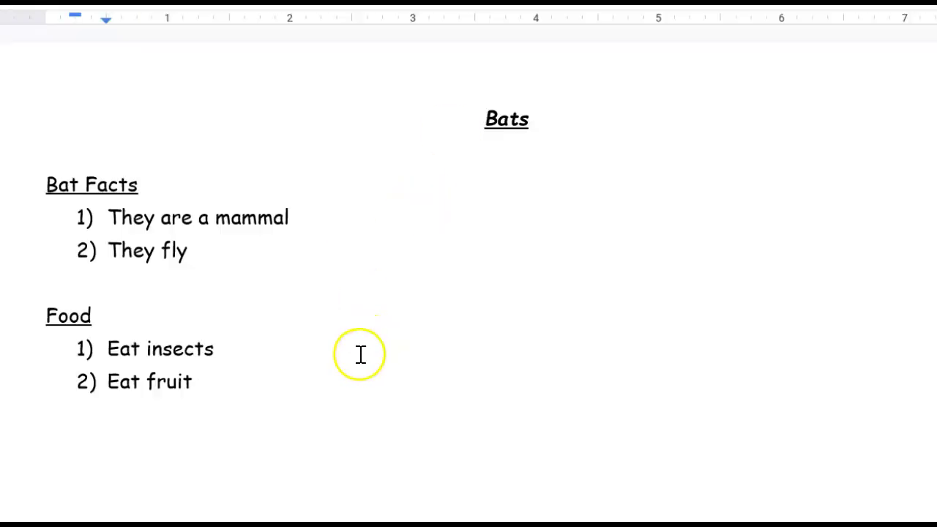
# - Add the indented sub-item "smaller" under Eat insects and the sub-item "larger" under Eat fruit
pyautogui.click(257, 353)
pyautogui.press('Return')
pyautogui.press('Tab')
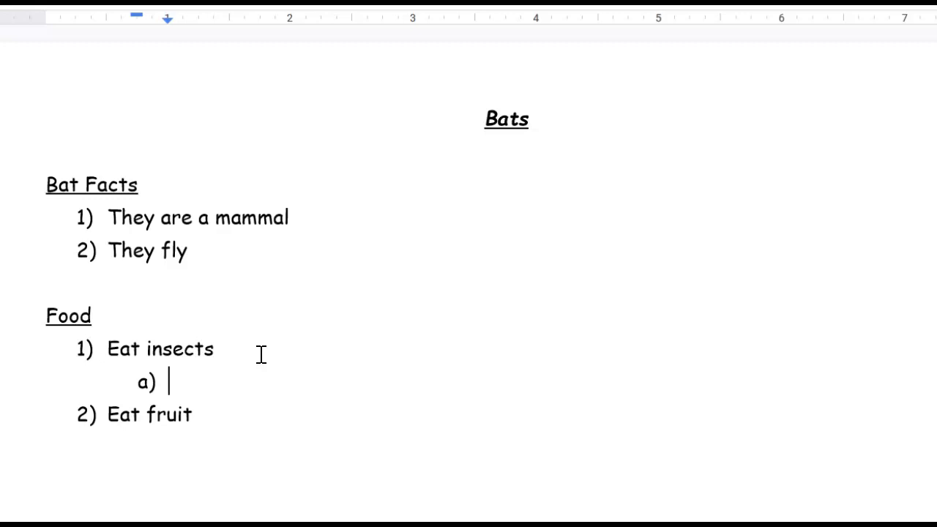
pyautogui.write('smaller')
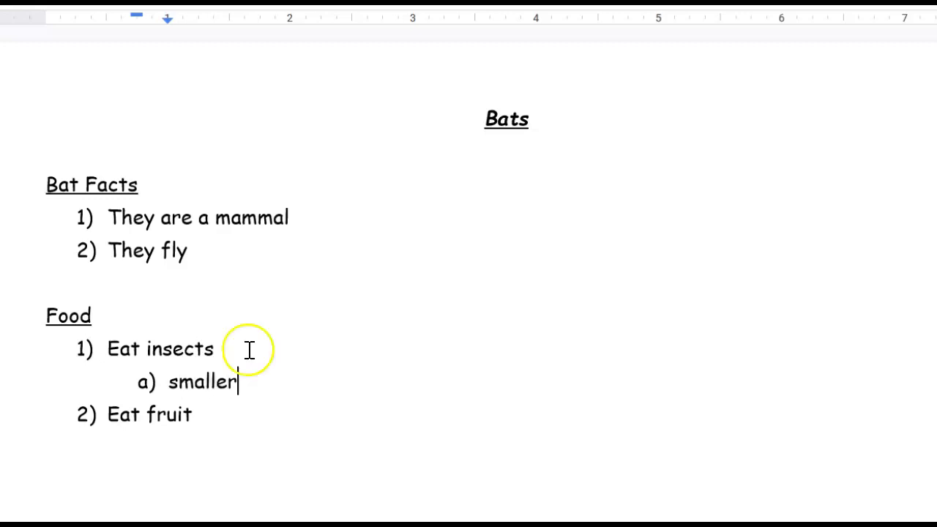
pyautogui.doubleClick(214, 415)
pyautogui.press('Return')
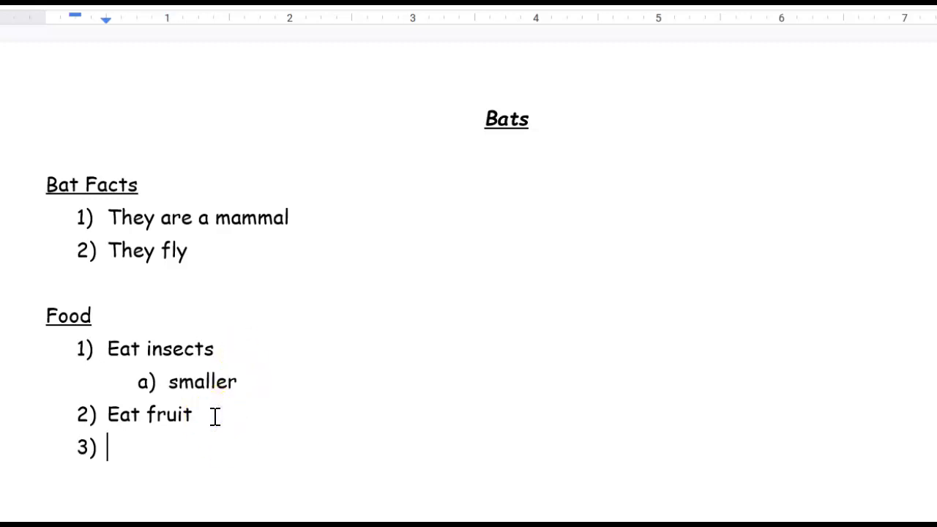
pyautogui.press('Tab')
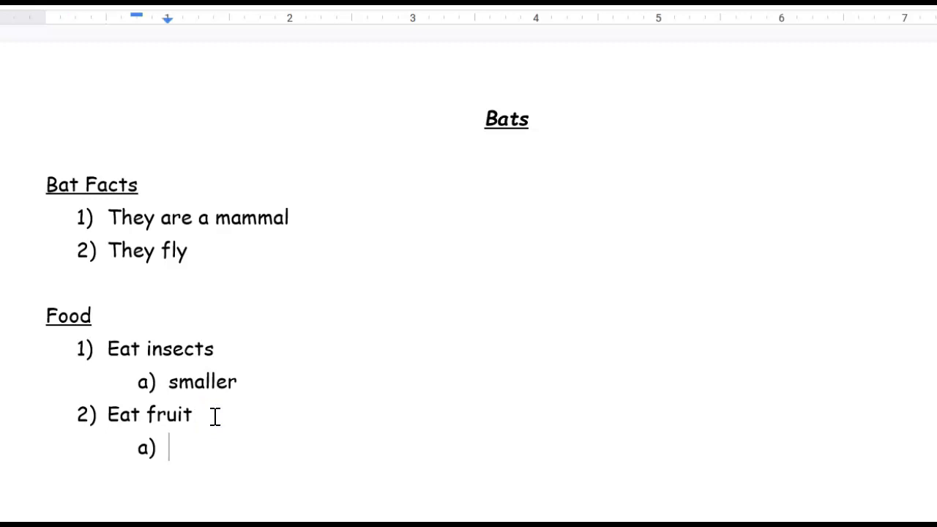
pyautogui.write('larger')
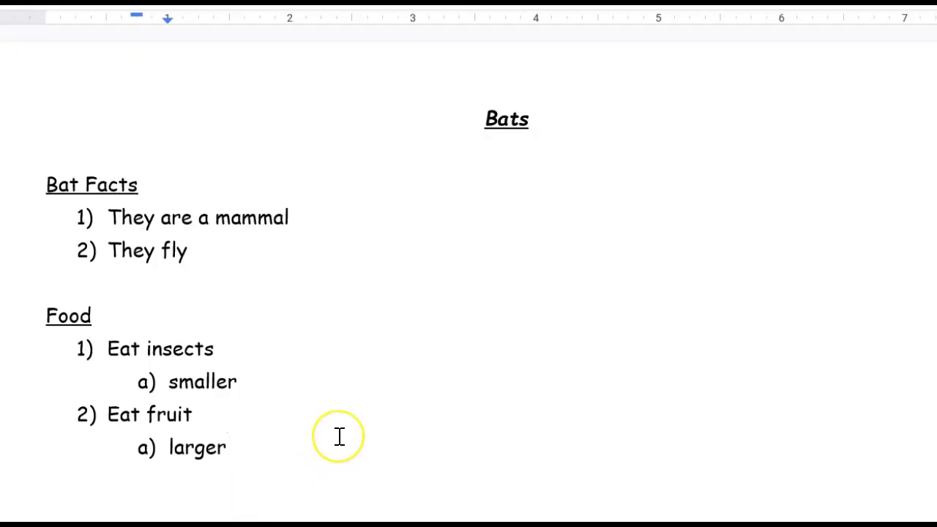
# - Add "Eat small animals" as the third main item of the Food list, outdented from the sub-item level
pyautogui.press('Return')
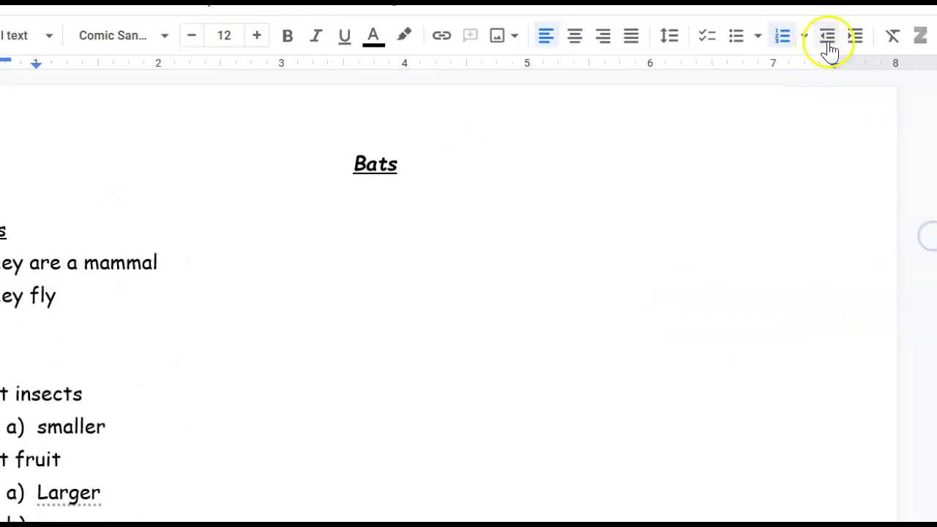
pyautogui.click(828, 46)
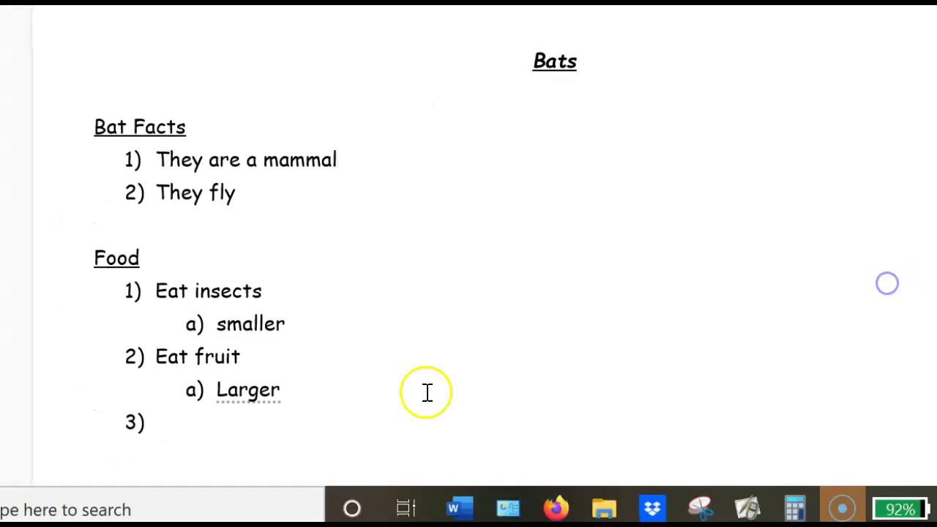
pyautogui.click(183, 420)
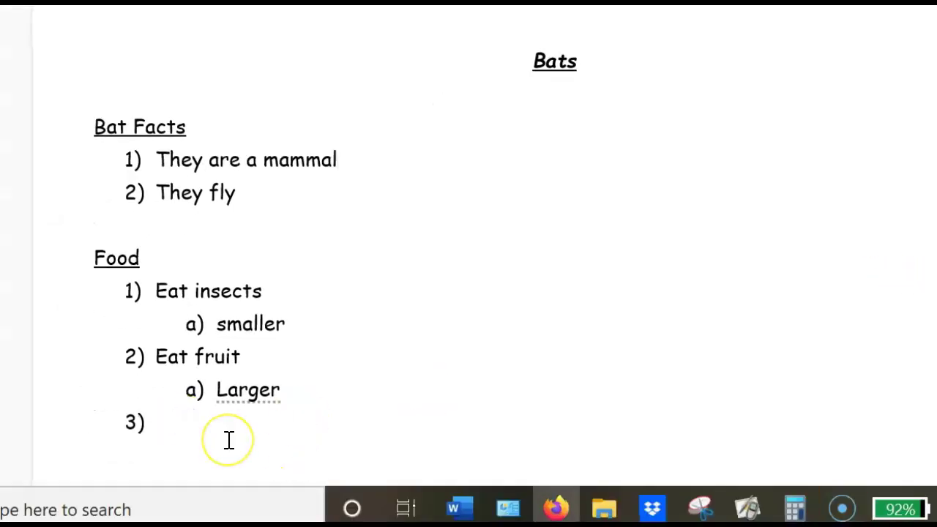
pyautogui.write('Eat small ')
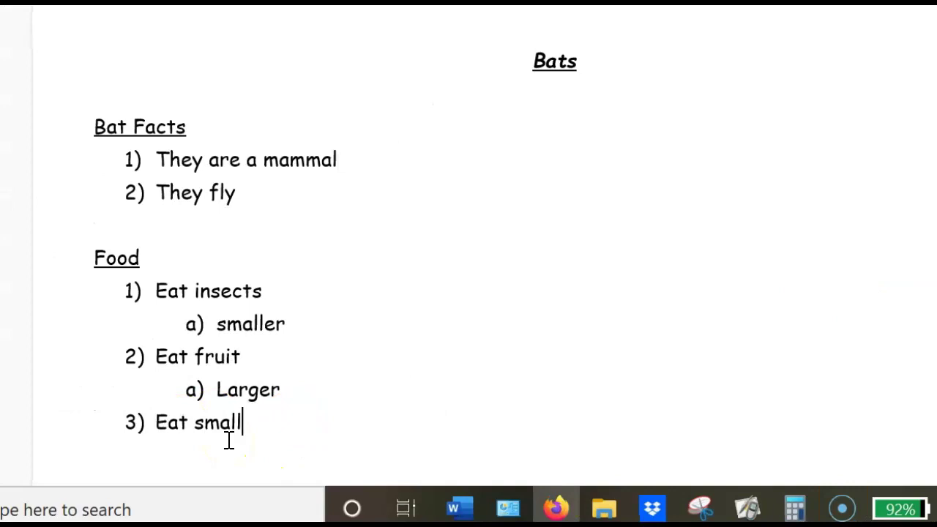
pyautogui.write('animals')
# - Add the indented sub-item "Mice, frogs or birds" under Eat small animals
pyautogui.press('Return')
pyautogui.press('Tab')
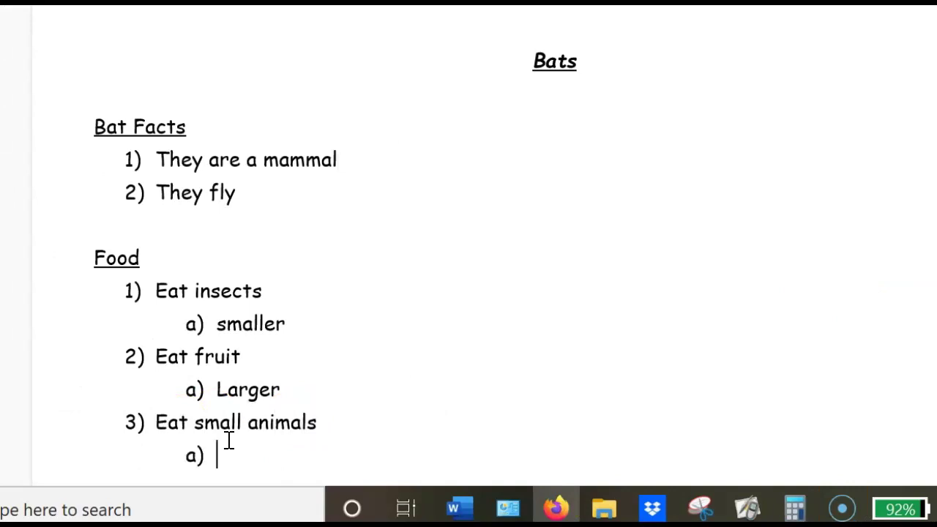
pyautogui.write('mice')
pyautogui.write(', for')
pyautogui.press('BackSpace')
pyautogui.press('BackSpace')
pyautogui.write('roge')
pyautogui.press('BackSpace')
pyautogui.write('s or ')
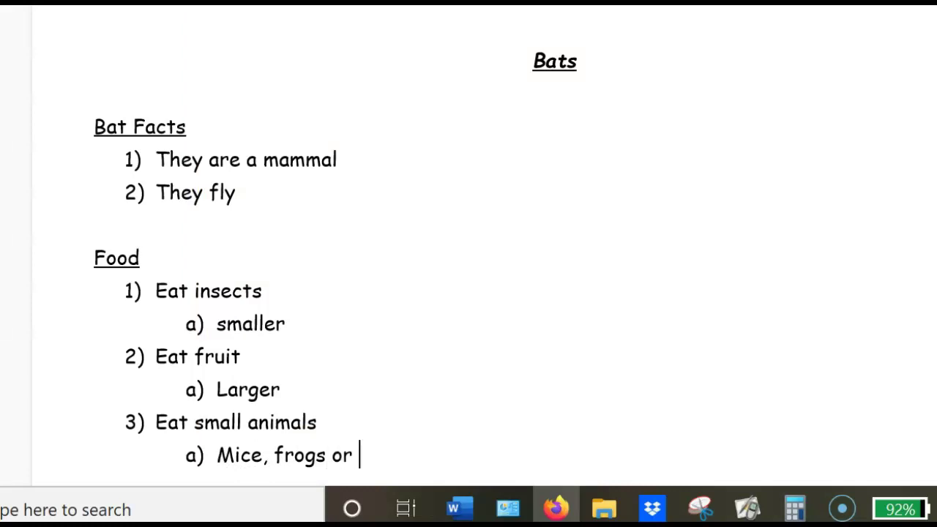
pyautogui.write('birds')
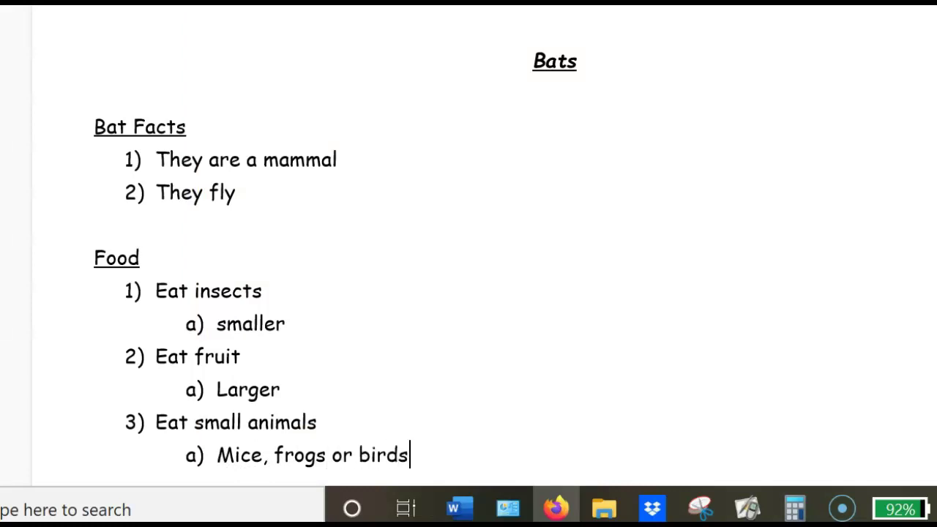
# - Insert a comma after "frogs" in the sub-item under Eat small animals
pyautogui.press('Left')
pyautogui.press('Left')
pyautogui.press('Left')
pyautogui.press('Left')
pyautogui.press('Left')
pyautogui.press('Left')
pyautogui.press('Left')
pyautogui.press('Left')
pyautogui.press('Left')
pyautogui.write(',')
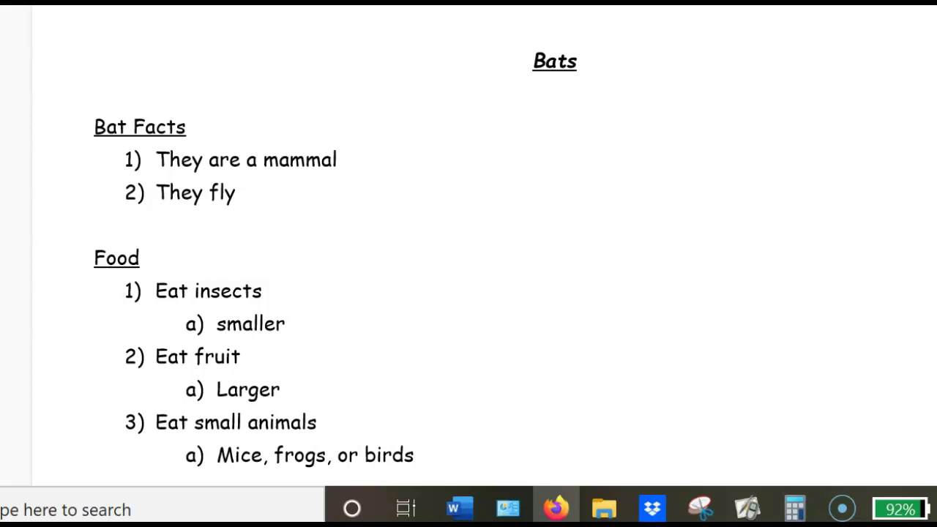
# - Read the passage about vampire bats on page 8 of the Epic book
pyautogui.scroll(-3, 563, 253)
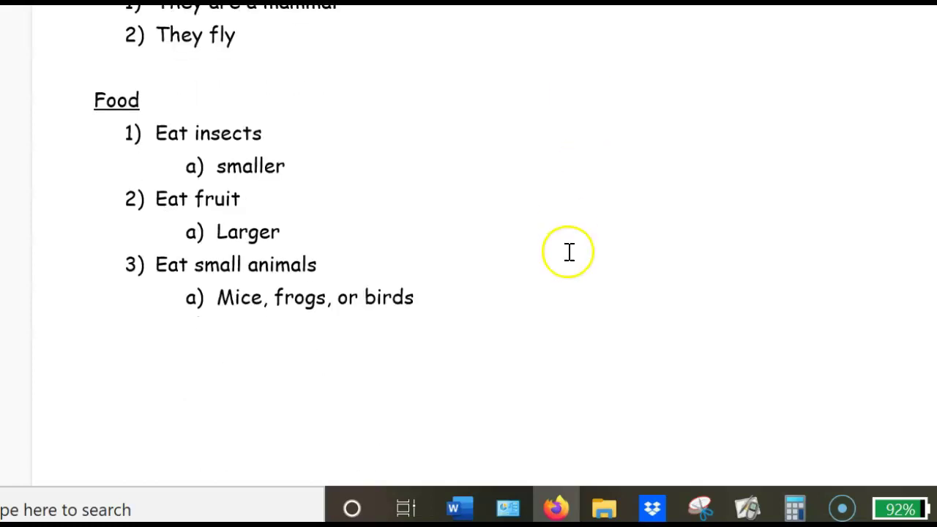
pyautogui.scroll(2, 546, 149)
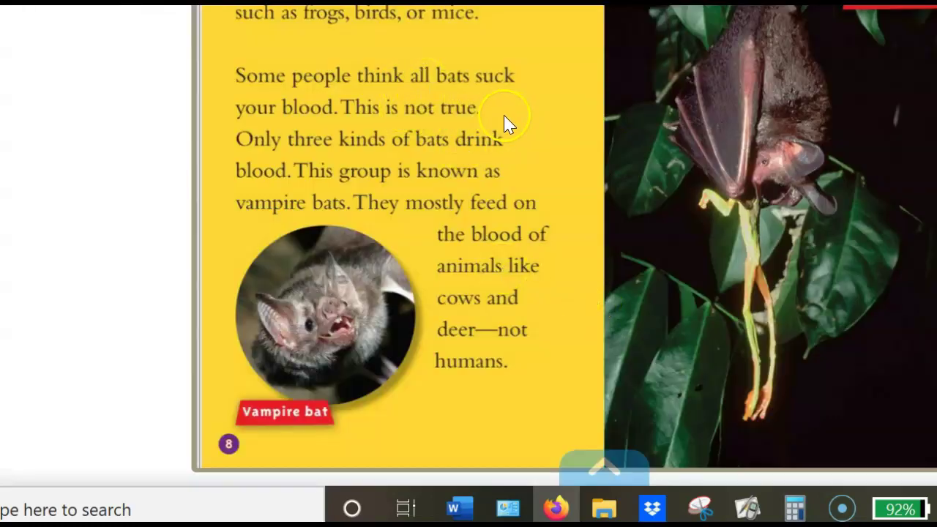
pyautogui.click(487, 175)
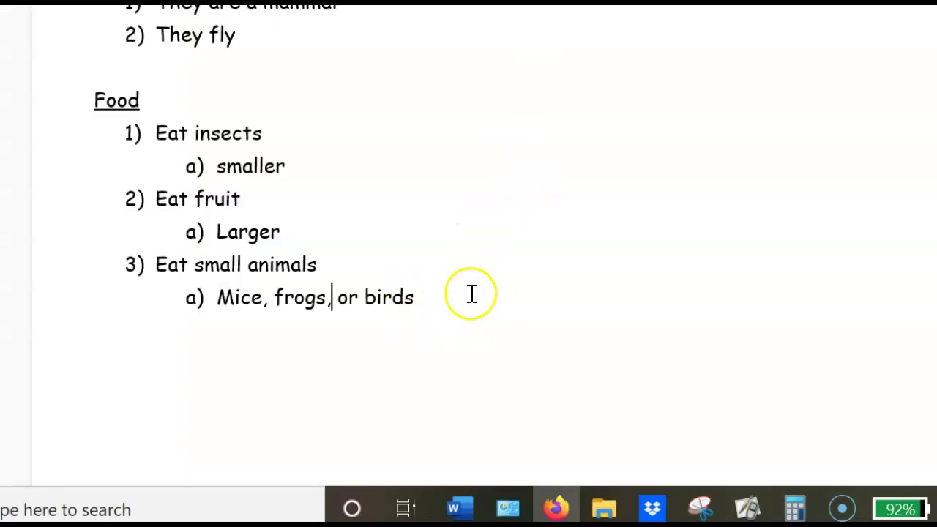
# - Add "Drink blood" as the fourth main item of the Food list, outdented from the sub-item level
pyautogui.click(472, 292)
pyautogui.press('Return')
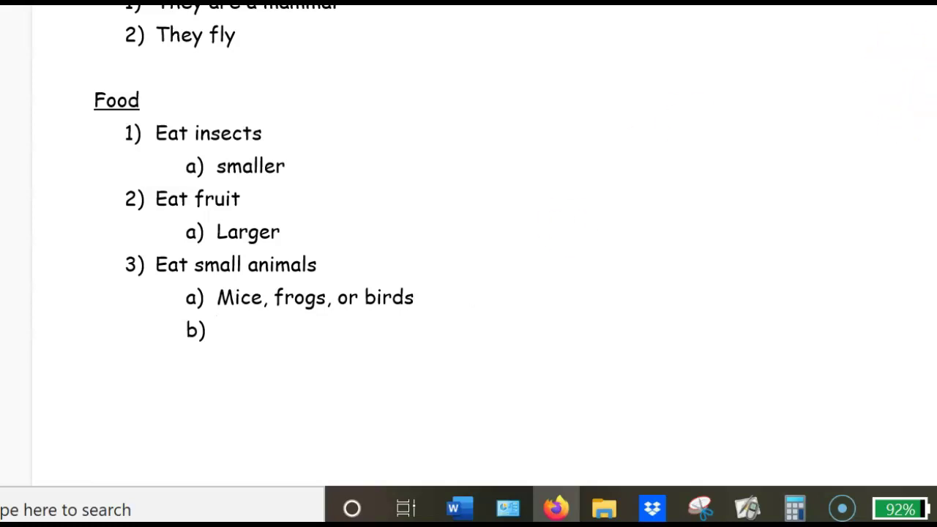
pyautogui.hotkey('shift', 'Tab')
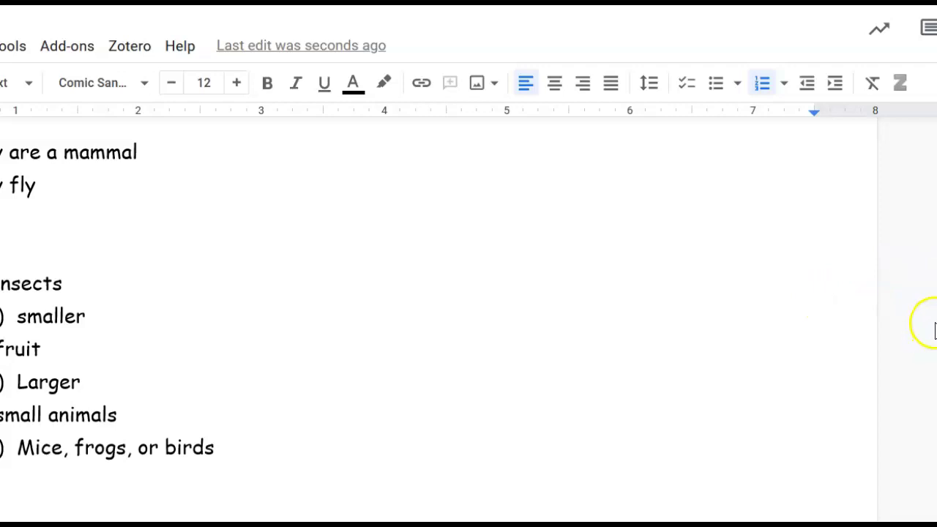
pyautogui.click(413, 492)
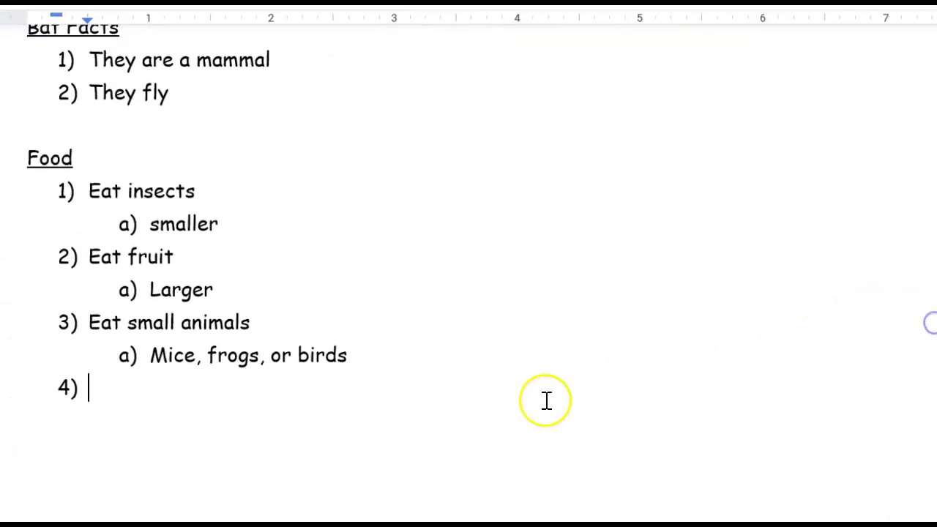
pyautogui.write('drink bloo')
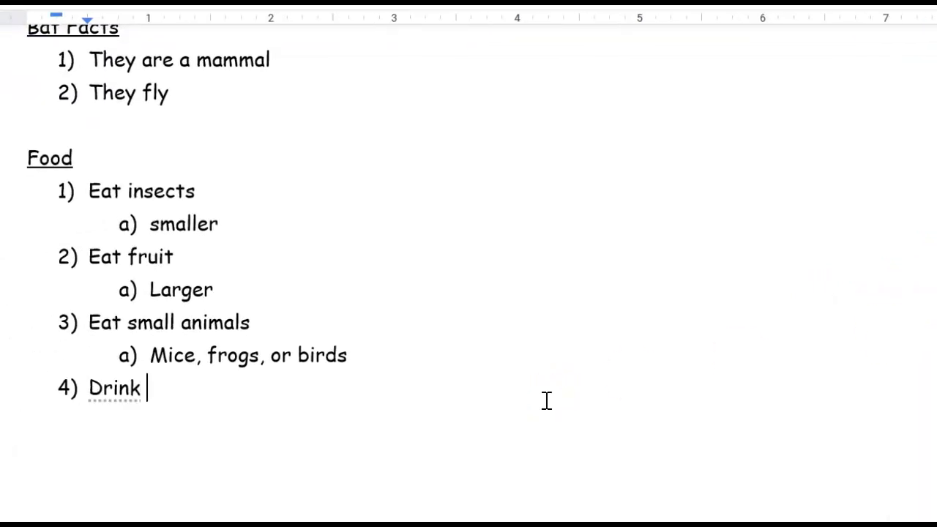
pyautogui.write('k')
pyautogui.press('Return')
pyautogui.press('BackSpace')
pyautogui.press('BackSpace')
pyautogui.press('BackSpace')
pyautogui.write('d')
pyautogui.press('Return')
# - Add the indented sub-item "Cows & deer" under Drink blood
pyautogui.press('Tab')
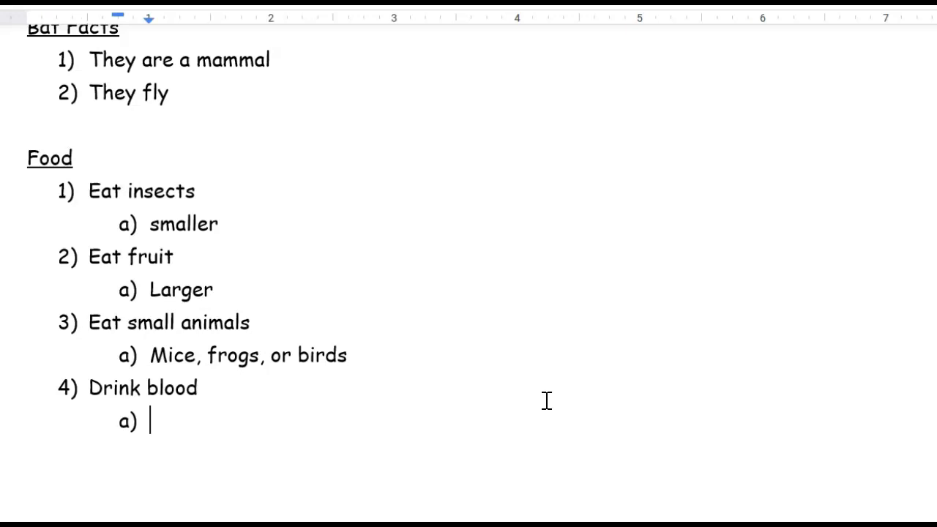
pyautogui.write('cows')
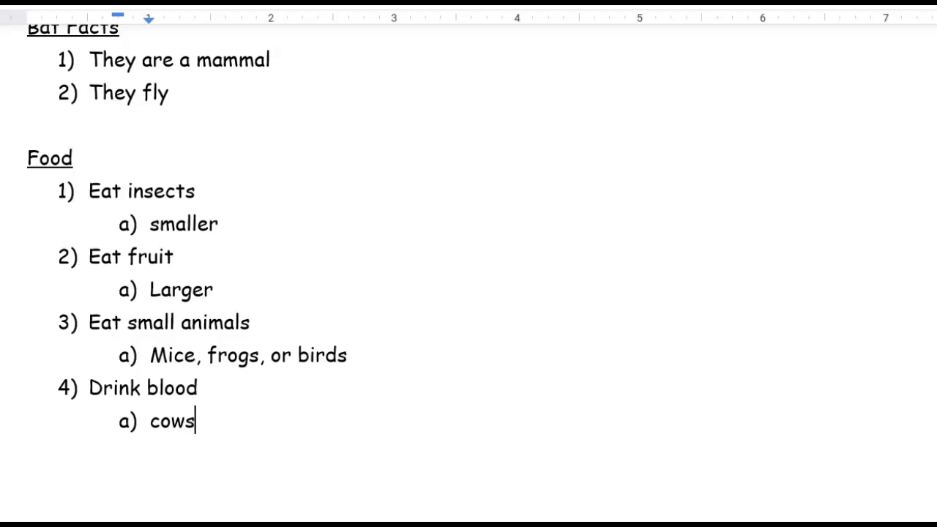
pyautogui.write('& deer')
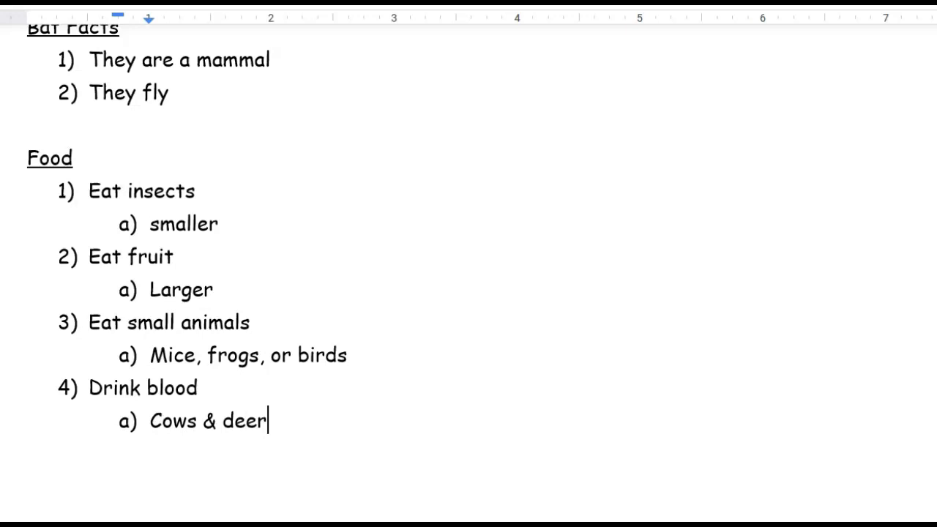
# - End the Food list and add the heading "Night Flight" at the margin after a blank line
pyautogui.press('Return')
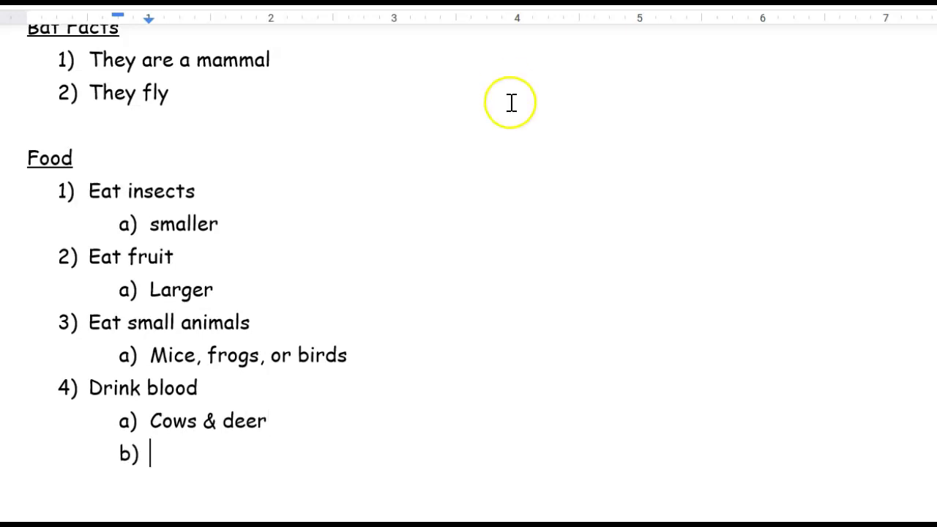
pyautogui.hotkey('shift', 'Tab')
pyautogui.press('Return')
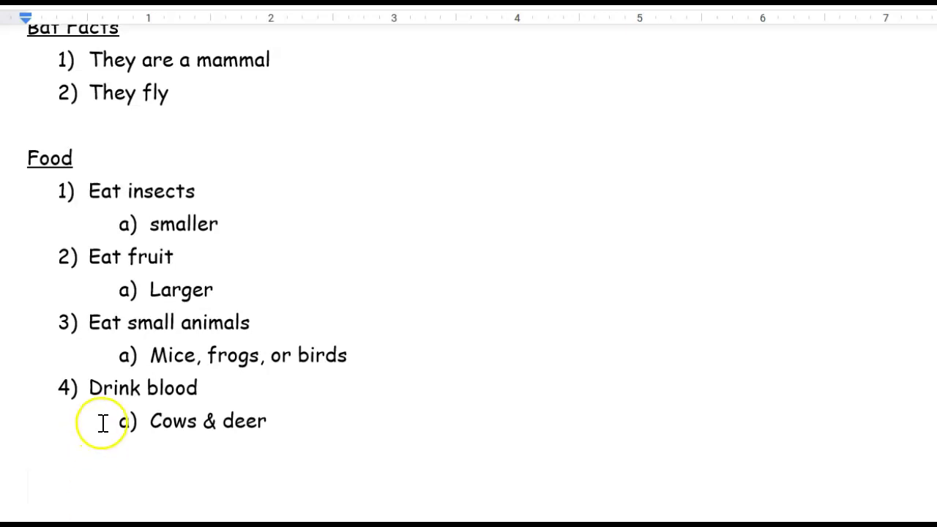
pyautogui.write('Night Flight')
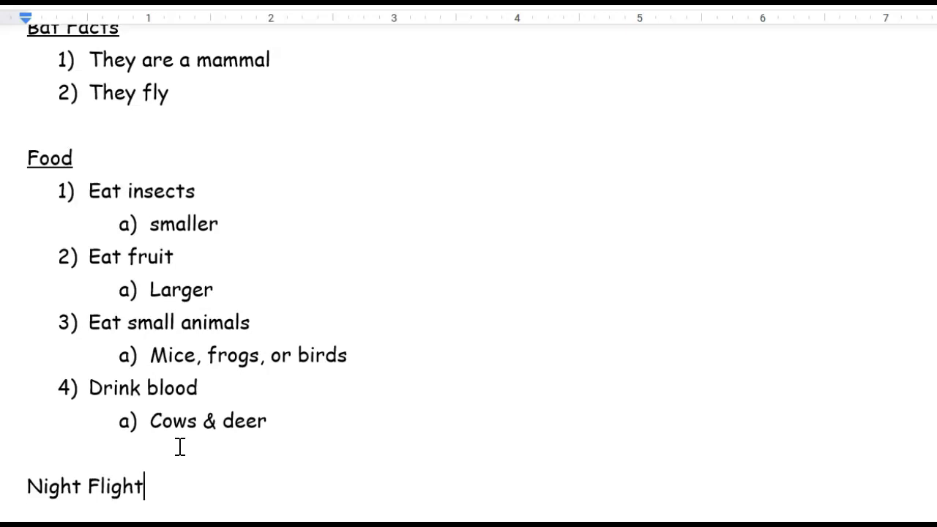
pyautogui.press('Return')
# - Underline the Night Flight heading without bold, matching the other section headings
pyautogui.scroll(-3, 179, 447)
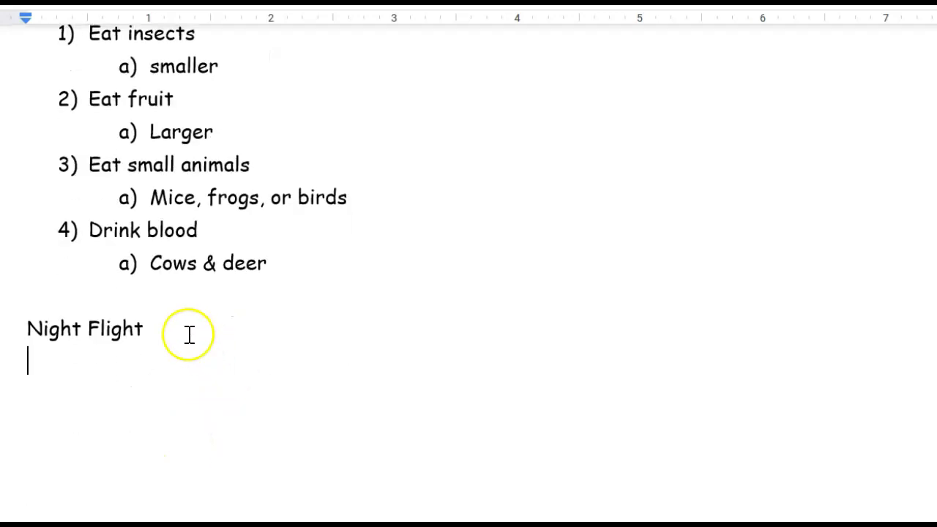
pyautogui.moveTo(146, 324); pyautogui.dragTo(9, 322)
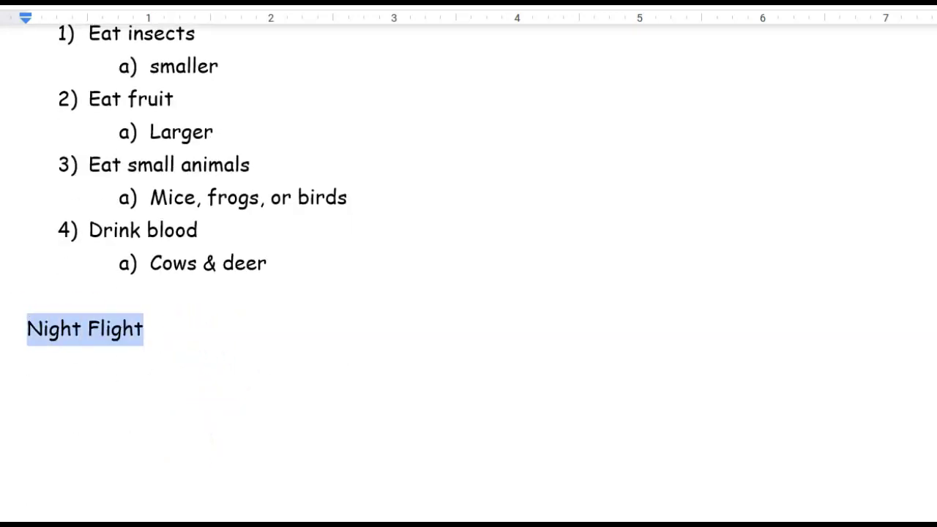
pyautogui.hotkey('ctrl', 'b')
pyautogui.scroll(6, 317, 259)
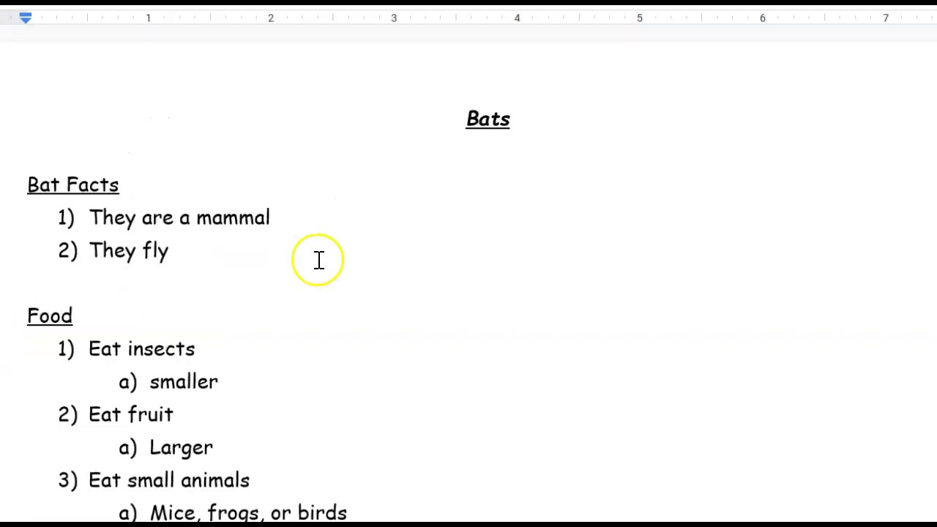
pyautogui.scroll(-6, 320, 263)
pyautogui.hotkey('ctrl', 'b')
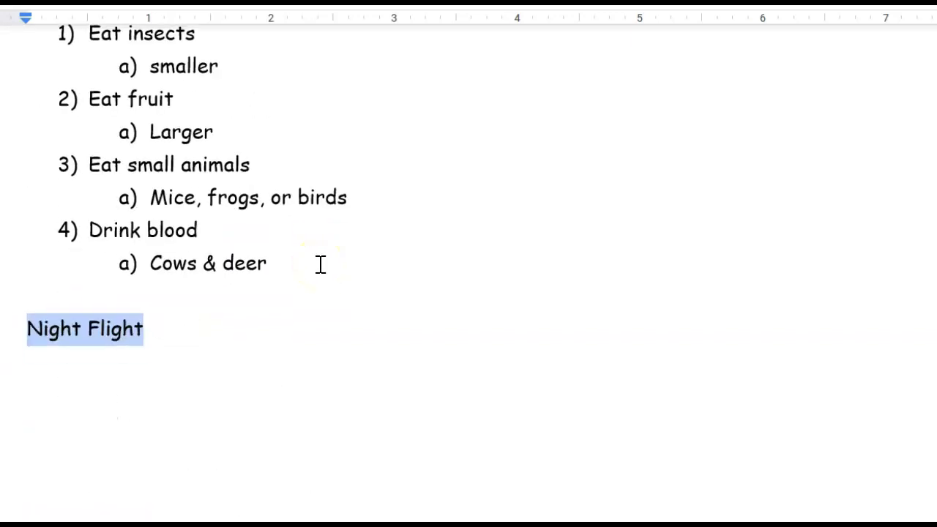
pyautogui.hotkey('ctrl', 'u')
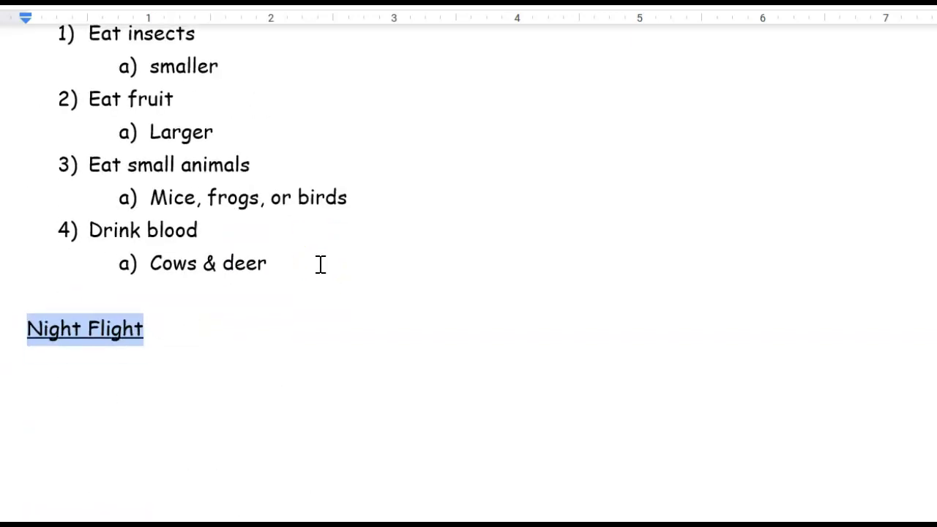
# - Start a numbered list in the 1) style under Night Flight with "Nocturnal" as its first item
pyautogui.click(36, 363)
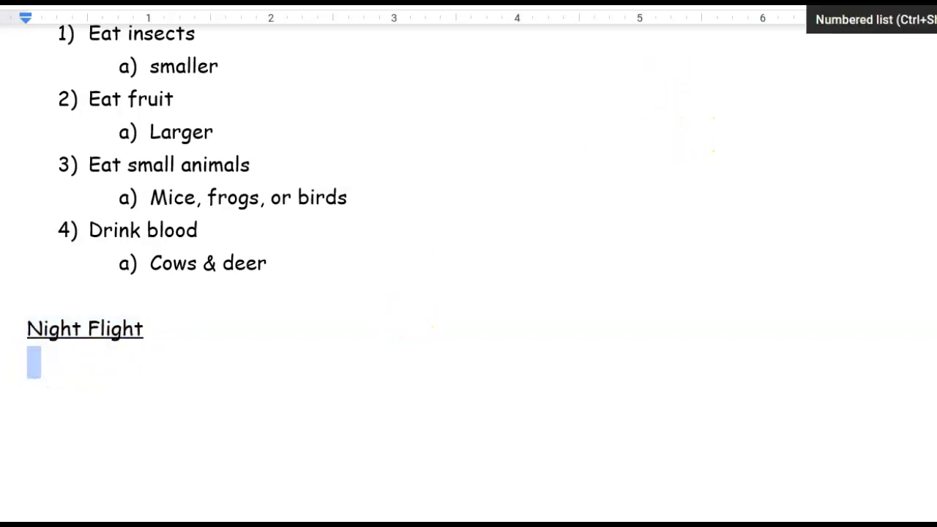
pyautogui.click(915, 1)
pyautogui.click(888, 120)
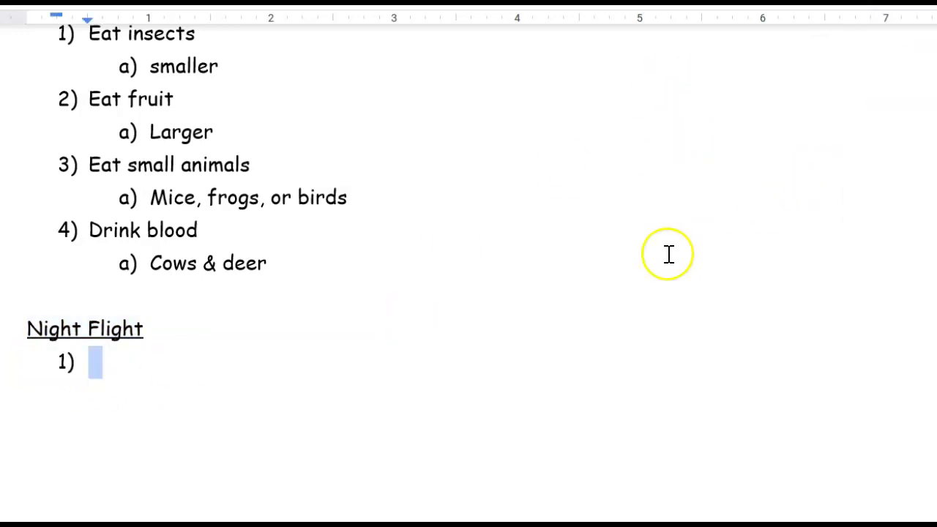
pyautogui.click(120, 367)
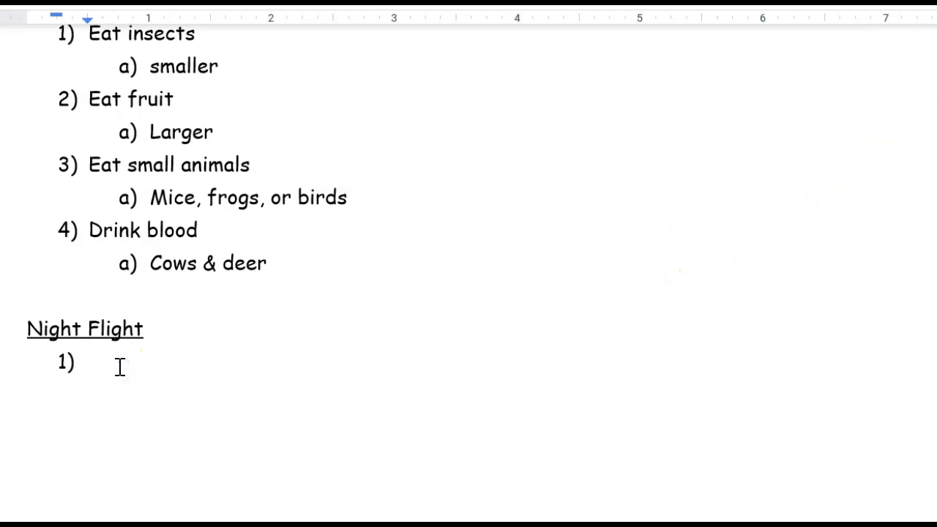
pyautogui.write('Nocturnal')
pyautogui.press('Return')
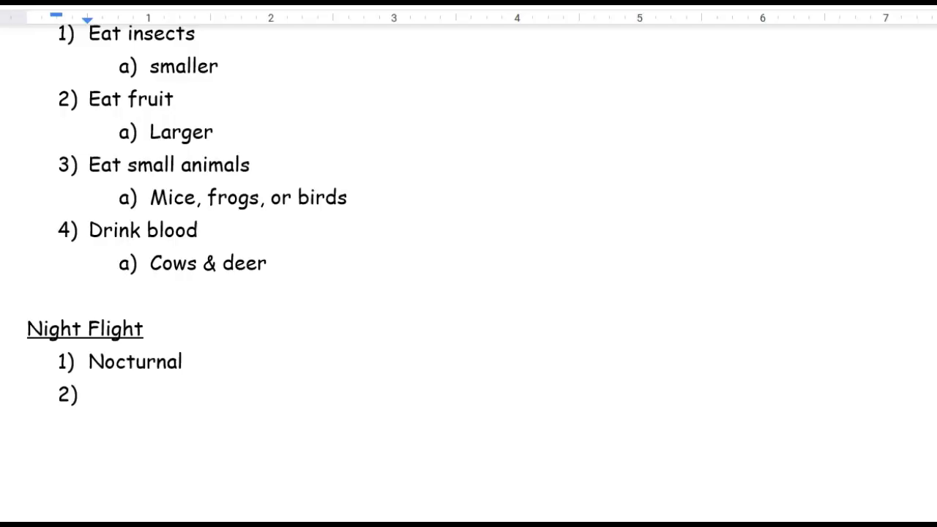
# - Add the indented sub-item "Eat night insects" under Nocturnal
pyautogui.press('Tab')
pyautogui.write('eat ')
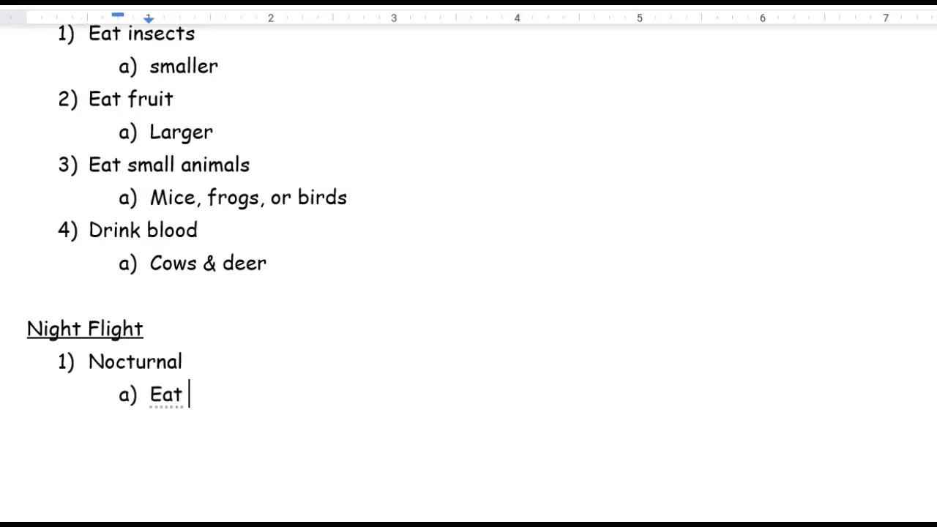
pyautogui.write('night ')
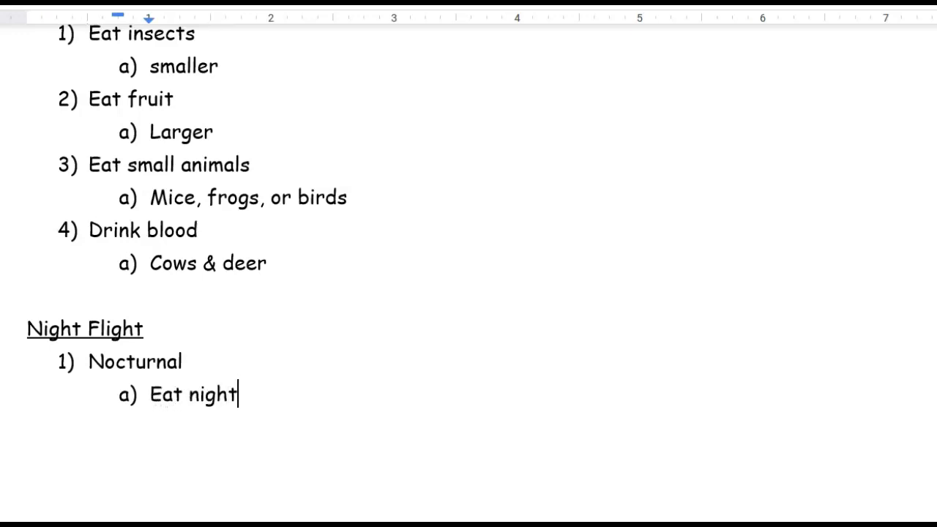
pyautogui.write('insects')
# - Add "Eat from flowers that open at night" as the second sub-item under Nocturnal
pyautogui.press('Return')
pyautogui.write('eat fllow')
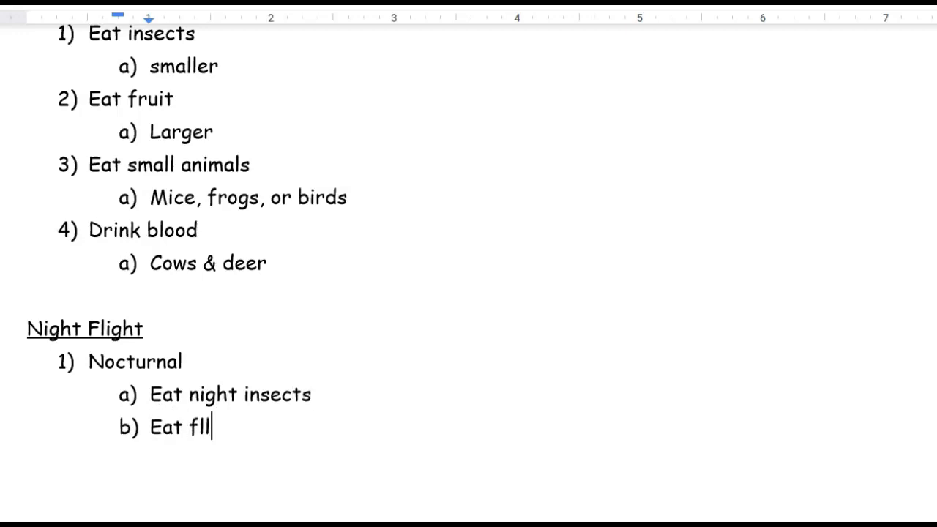
pyautogui.press('BackSpace')
pyautogui.press('BackSpace')
pyautogui.press('BackSpace')
pyautogui.write('owe')
pyautogui.press('BackSpace')
pyautogui.press('BackSpace')
pyautogui.press('BackSpace')
pyautogui.press('BackSpace')
pyautogui.press('BackSpace')
pyautogui.write('from fo')
pyautogui.press('BackSpace')
pyautogui.write('llowers that o')
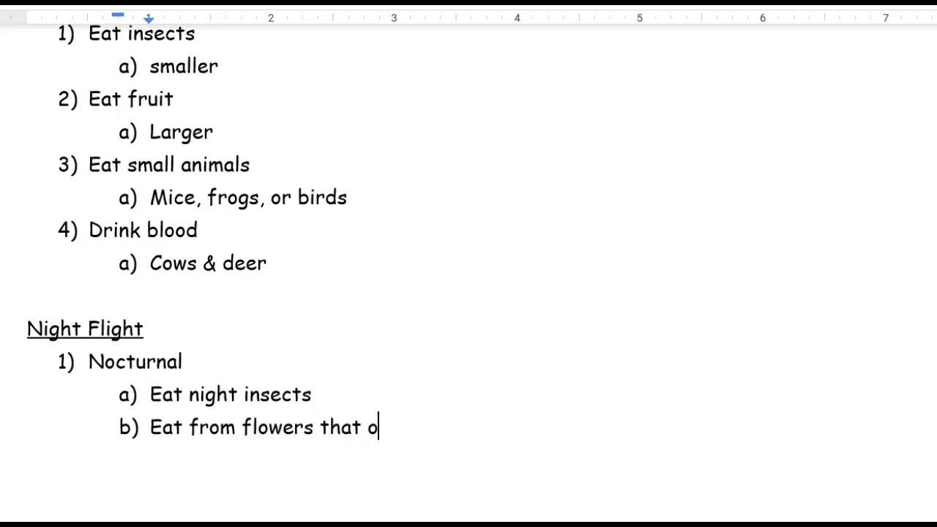
pyautogui.write('pen at night')
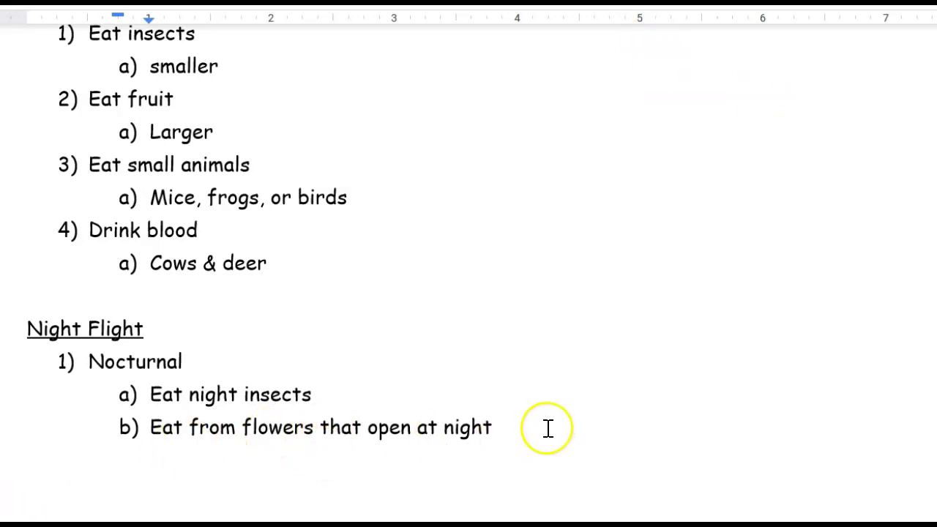
# - Switch to the Epic book and turn from pages 10–11 to the next spread
pyautogui.hotkey('alt', 'Tab')
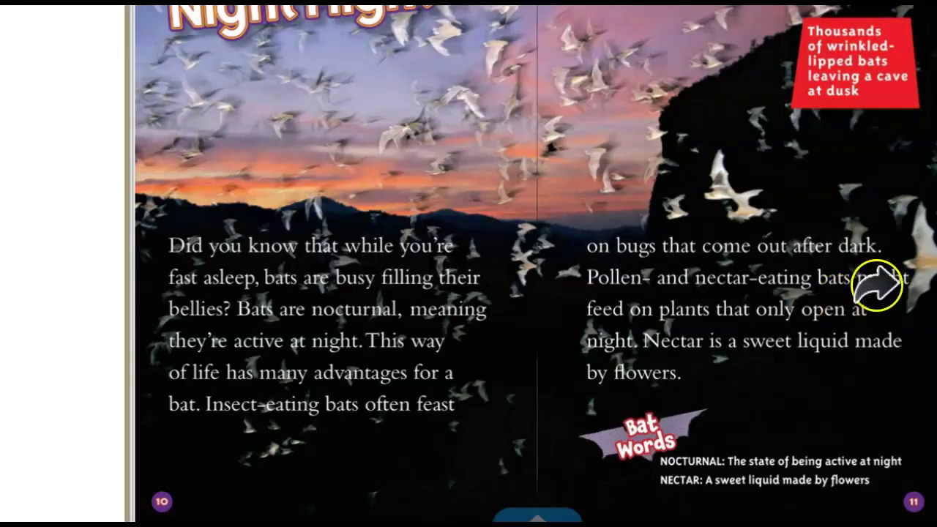
pyautogui.click(881, 280)
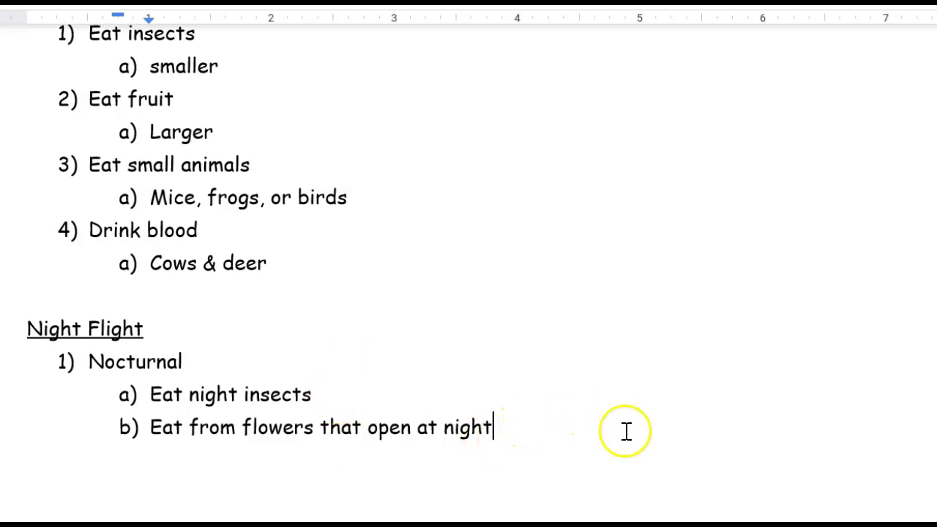
# - In the Google Docs notes, end the Night Flight list and add the heading "Bodies" after a blank line
pyautogui.press('Return')
pyautogui.hotkey('shift', 'Tab')
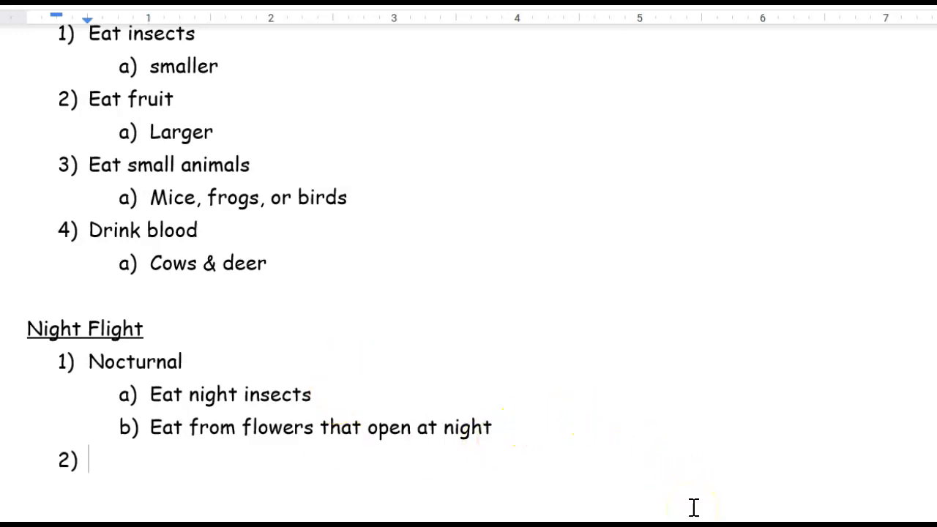
pyautogui.press('BackSpace')
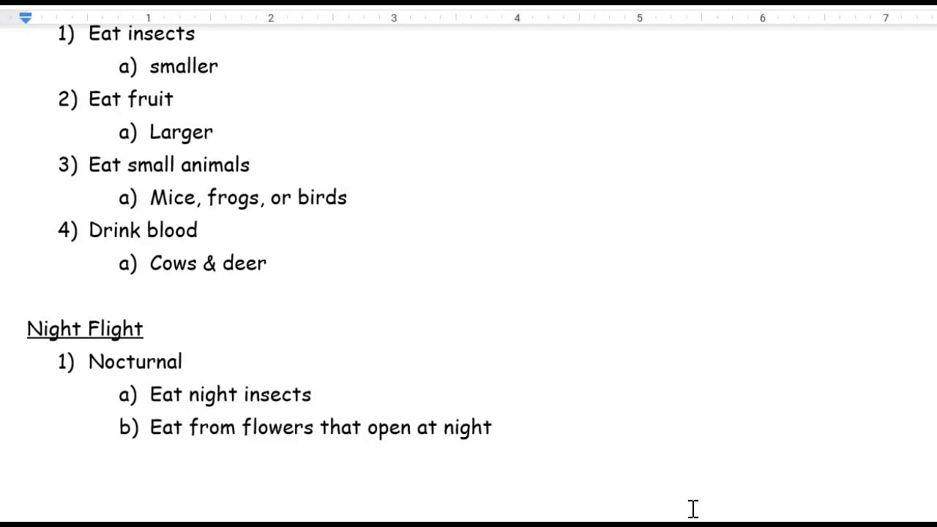
pyautogui.write('Bodies')
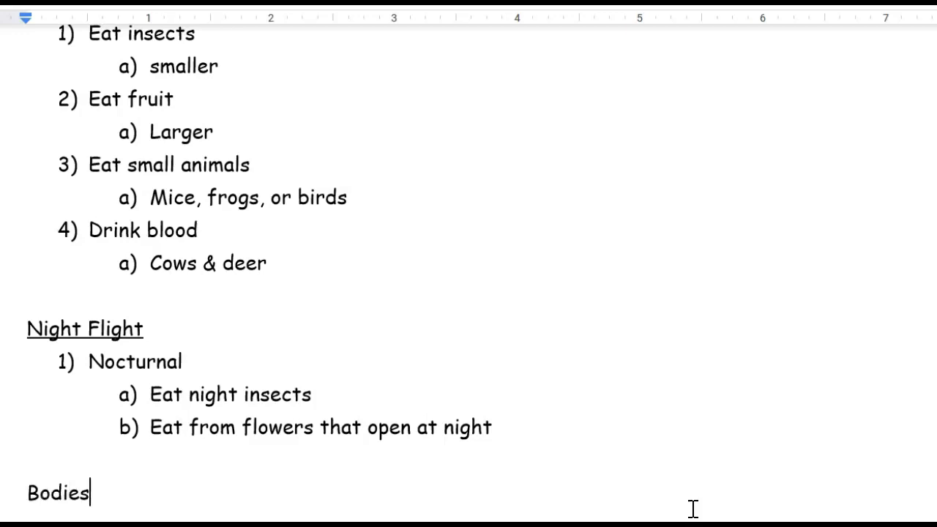
pyautogui.press('Return')
# - Underline the Bodies heading
pyautogui.scroll(-5, 693, 508)
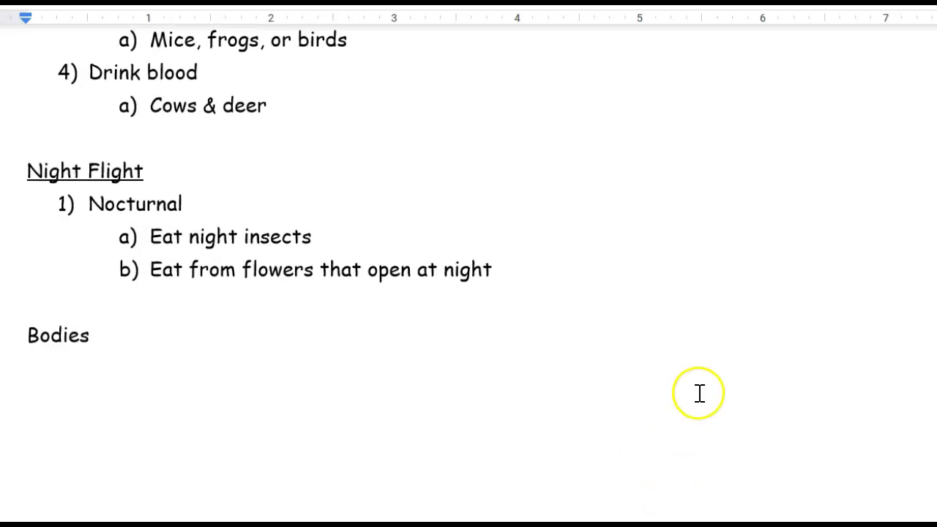
pyautogui.scroll(2, 101, 132)
pyautogui.moveTo(90, 178); pyautogui.dragTo(21, 177)
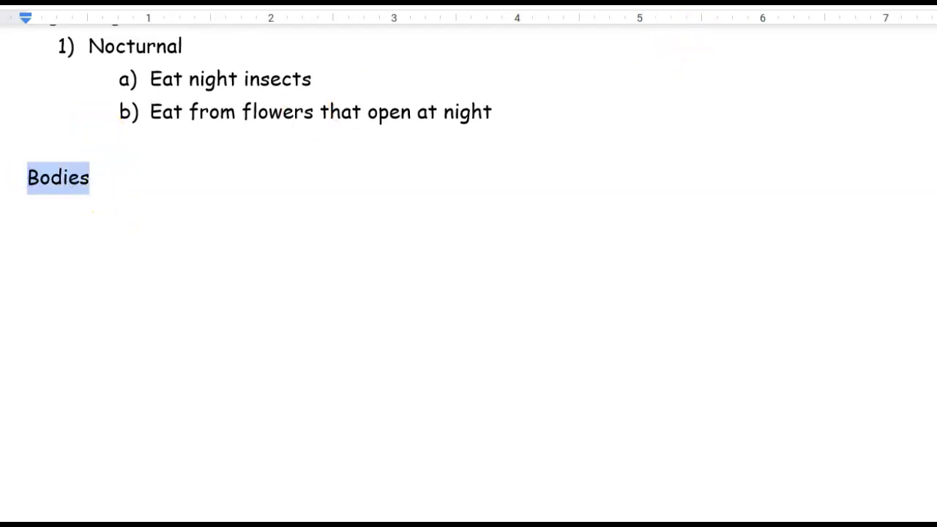
pyautogui.hotkey('ctrl', 'u')
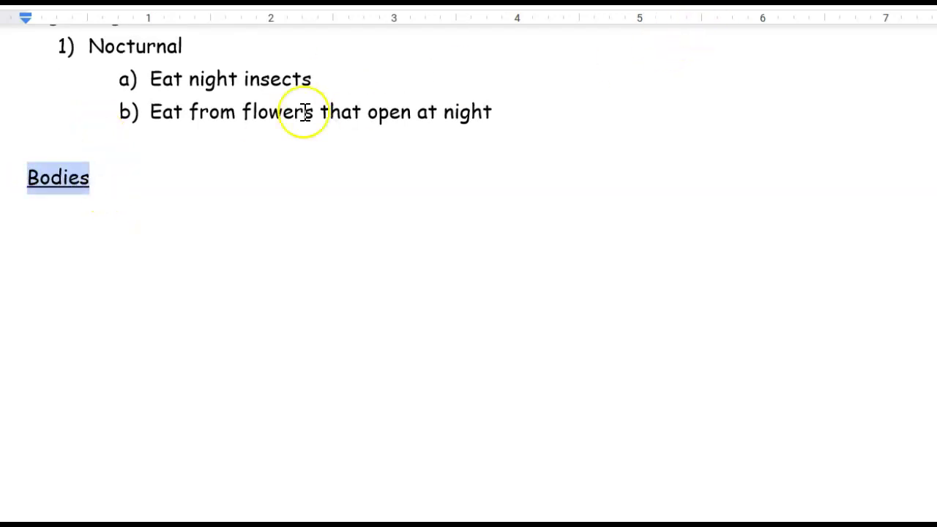
# - Start a numbered list in the 1) style on the line below the Bodies heading
pyautogui.click(106, 236)
pyautogui.click(896, 2)
pyautogui.hotkey('ctrl', 'shift', '7')
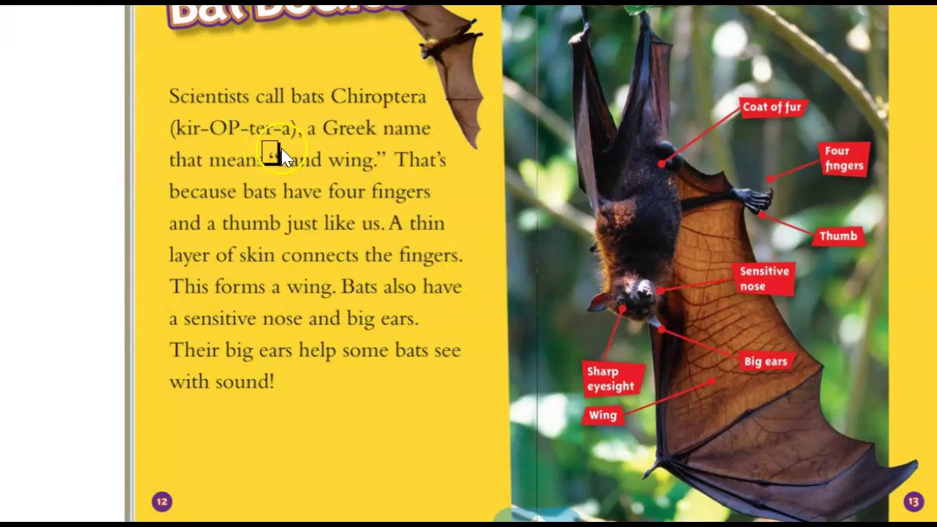
# - Add "One wing" and "Sensitive nose" as the first two items of the Bodies list
pyautogui.click(366, 413)
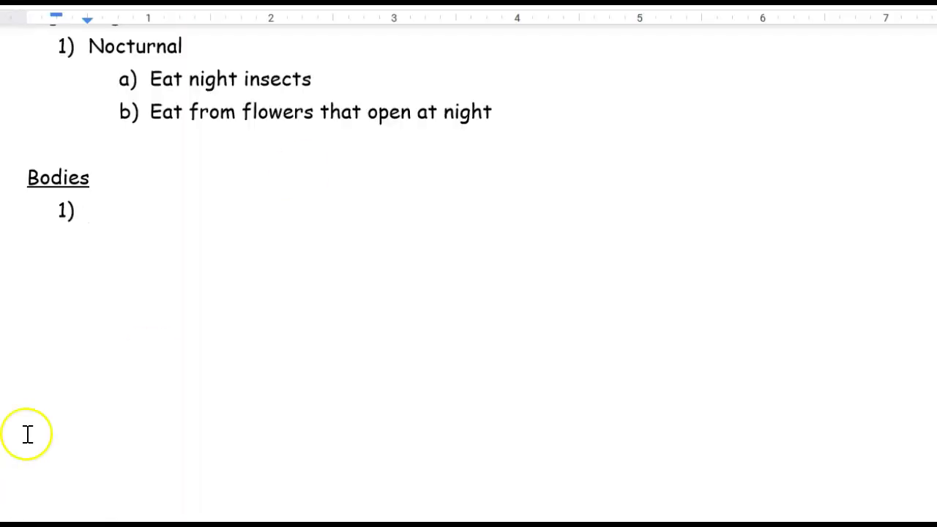
pyautogui.write('one wing')
pyautogui.press('Return')
pyautogui.write('sensitive nose')
pyautogui.press('Return')
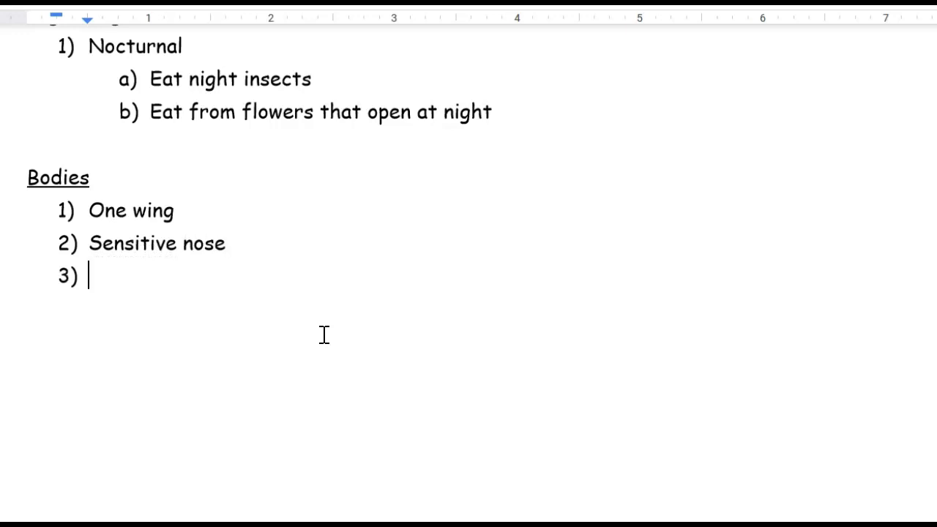
# - Add "Big ears" and "Echolocation" as the third and fourth items of the Bodies list and start a lettered sub-item
pyautogui.write('big ears')
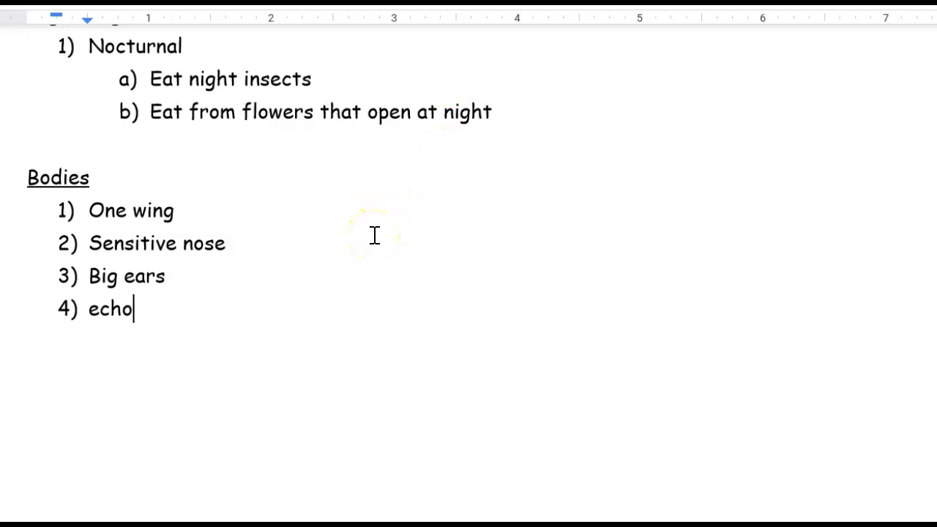
pyautogui.write('location')
pyautogui.press('Return')
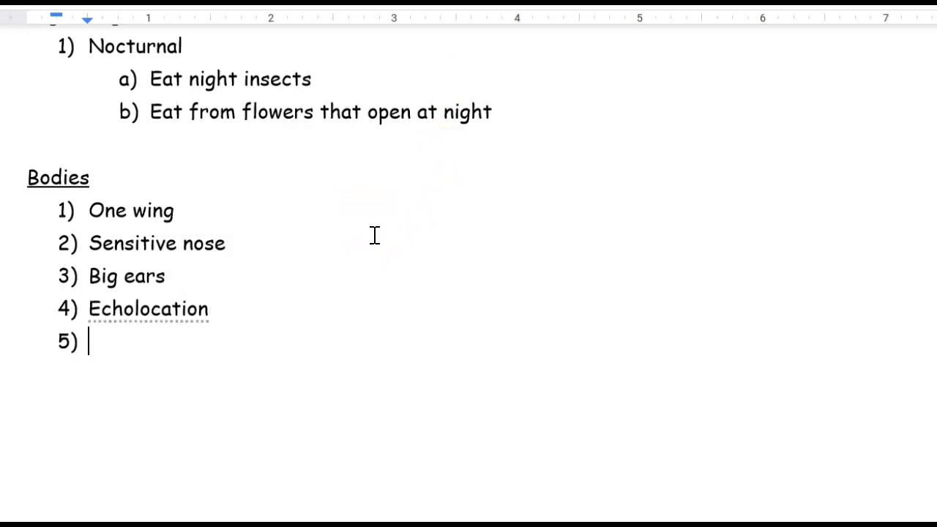
pyautogui.press('Tab')
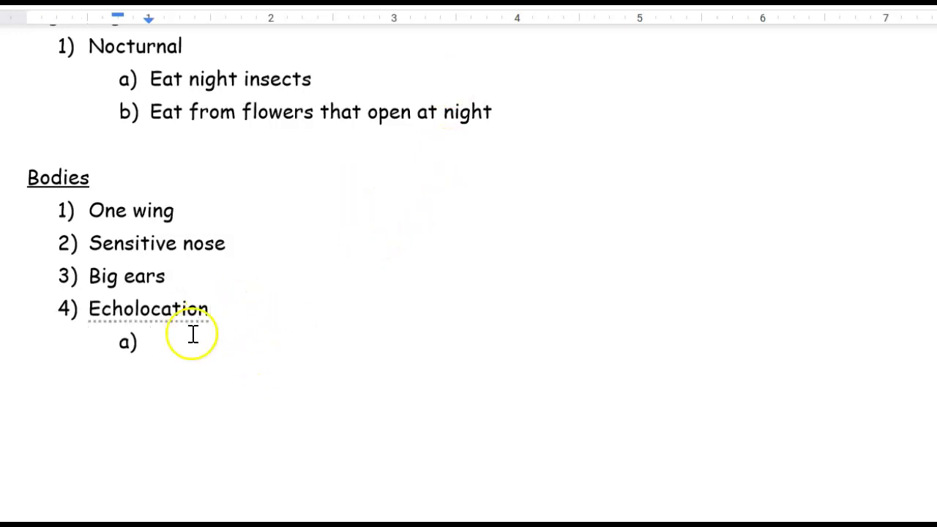
pyautogui.rightClick(180, 310)
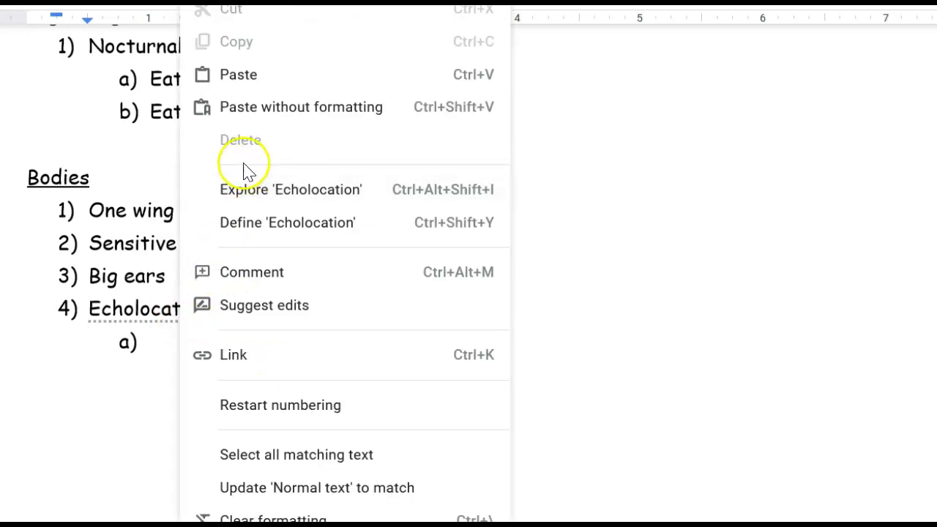
pyautogui.click(160, 322)
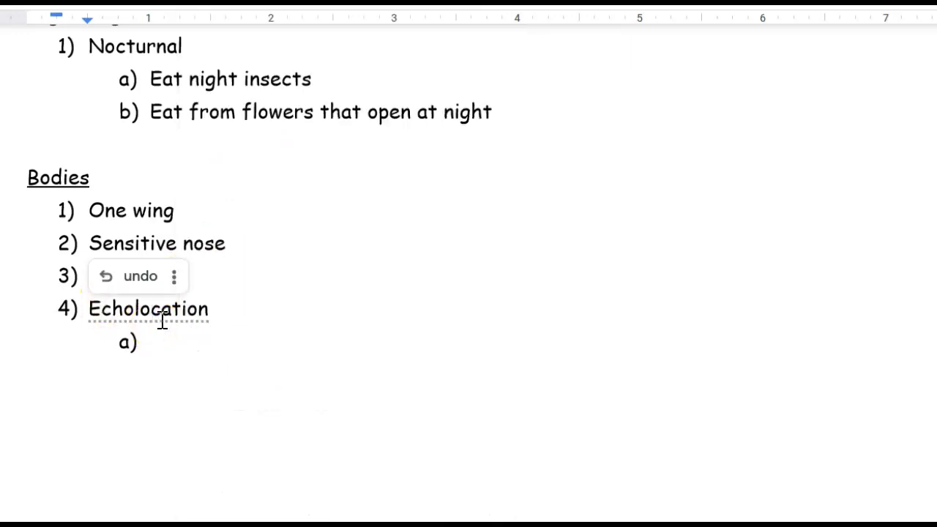
pyautogui.click(203, 316)
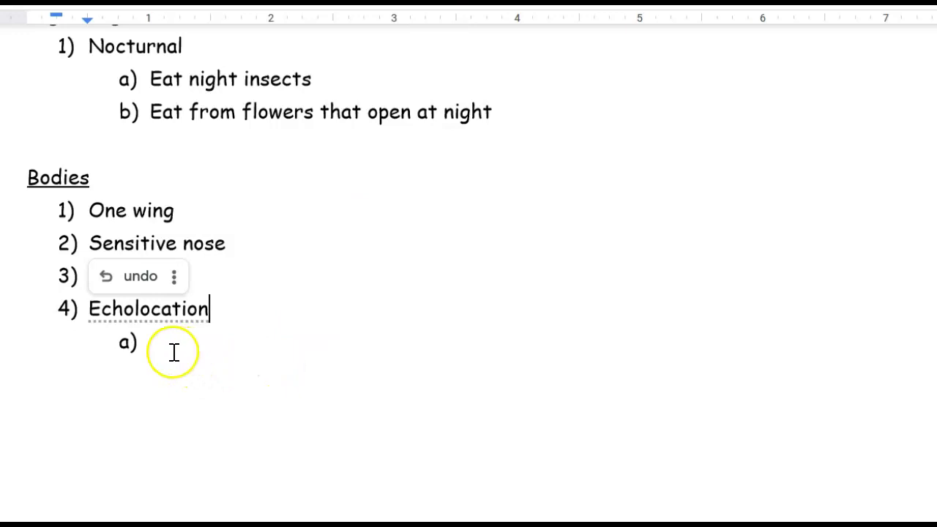
# - Write "They make a sound, it bounces off the object or animal, and bounces back" as sub-item a) under Echolocation
pyautogui.click(173, 352)
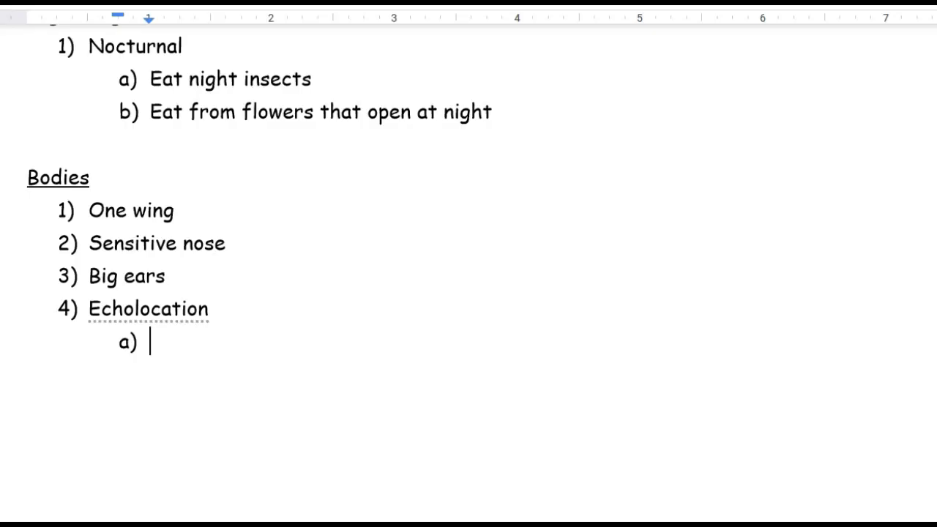
pyautogui.write('tey')
pyautogui.press('BackSpace')
pyautogui.press('BackSpace')
pyautogui.press('BackSpace')
pyautogui.write('they make a so')
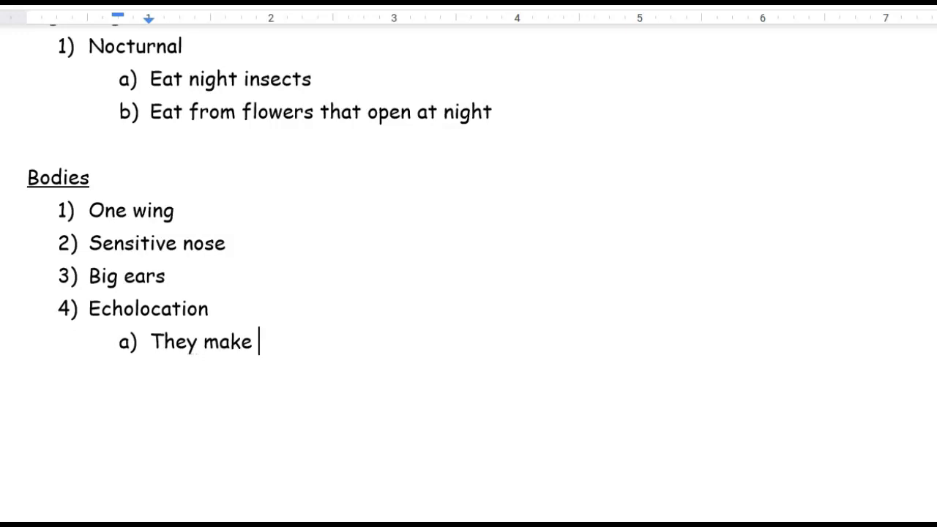
pyautogui.write('und')
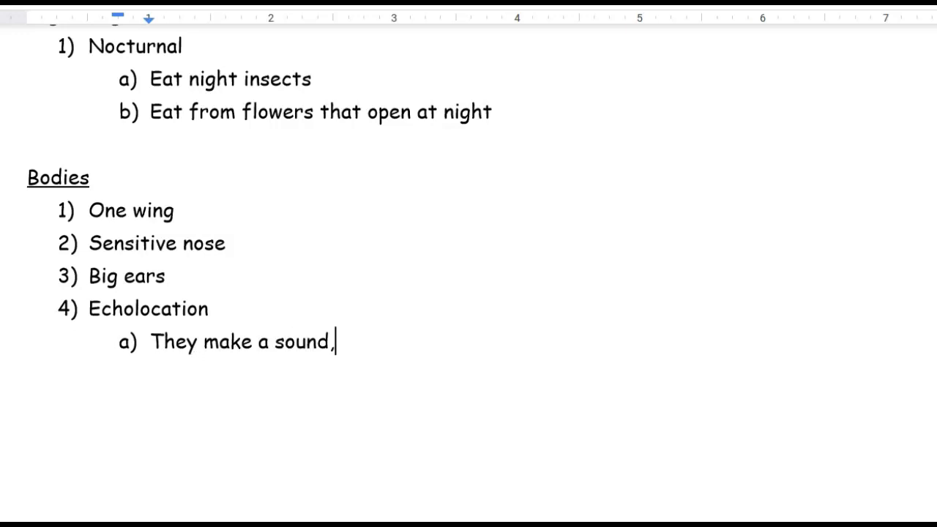
pyautogui.write(', it bo')
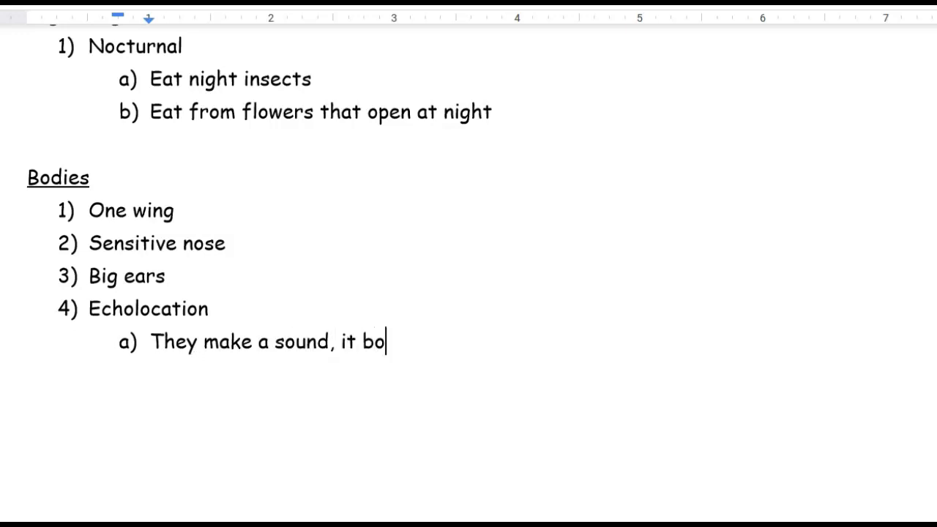
pyautogui.write('unces off th')
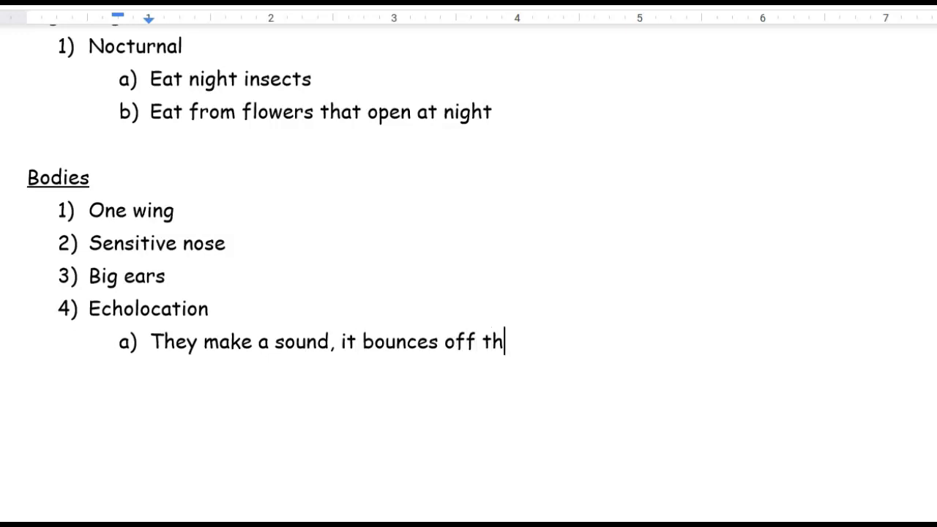
pyautogui.write('e object or naima')
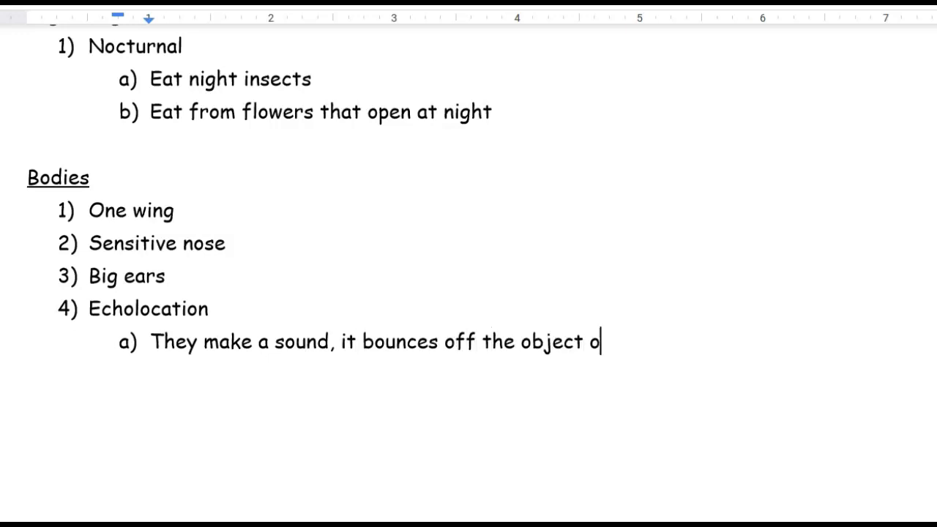
pyautogui.press('BackSpace')
pyautogui.press('BackSpace')
pyautogui.press('BackSpace')
pyautogui.press('BackSpace')
pyautogui.press('BackSpace')
pyautogui.write('animal and')
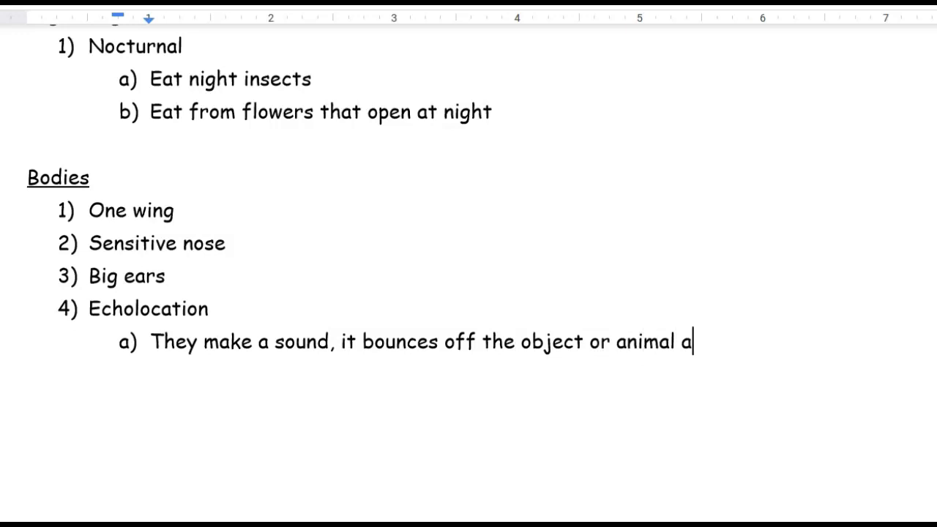
pyautogui.press('BackSpace')
pyautogui.press('BackSpace')
pyautogui.press('BackSpace')
pyautogui.write(', and bounces back')
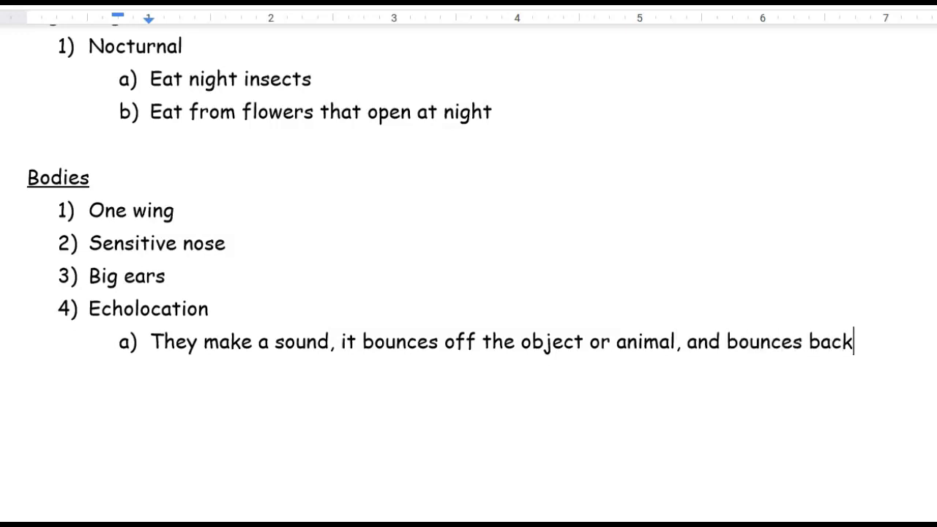
pyautogui.press('Return')
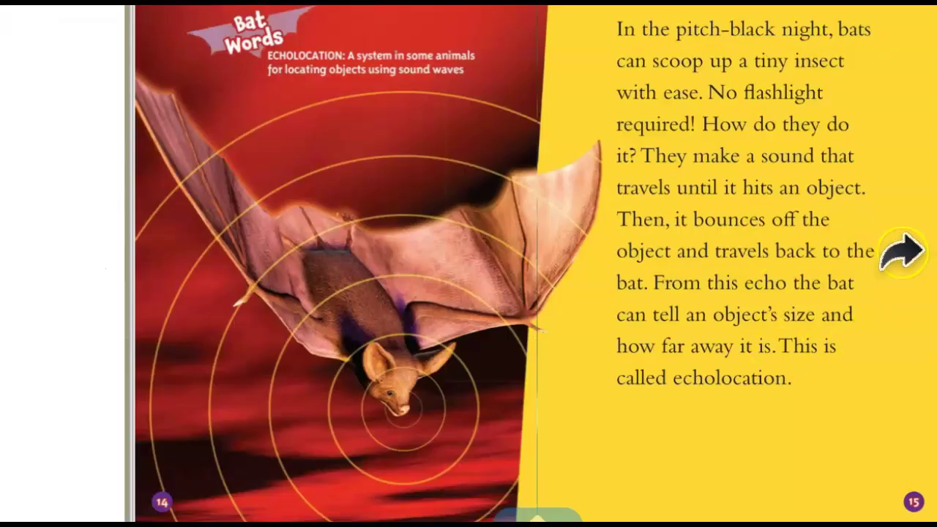
# - Turn the page in the Epic bat book, and add the heading "Hanging Out" a blank line below the Bodies list in the notes
pyautogui.click(901, 252)
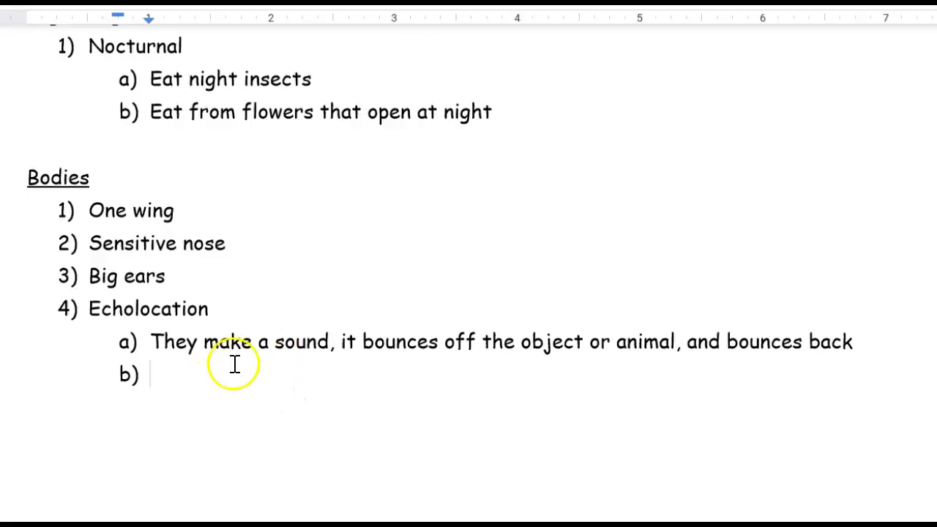
pyautogui.press('BackSpace')
pyautogui.press('BackSpace')
pyautogui.click(299, 403)
pyautogui.write('Hanging Out')
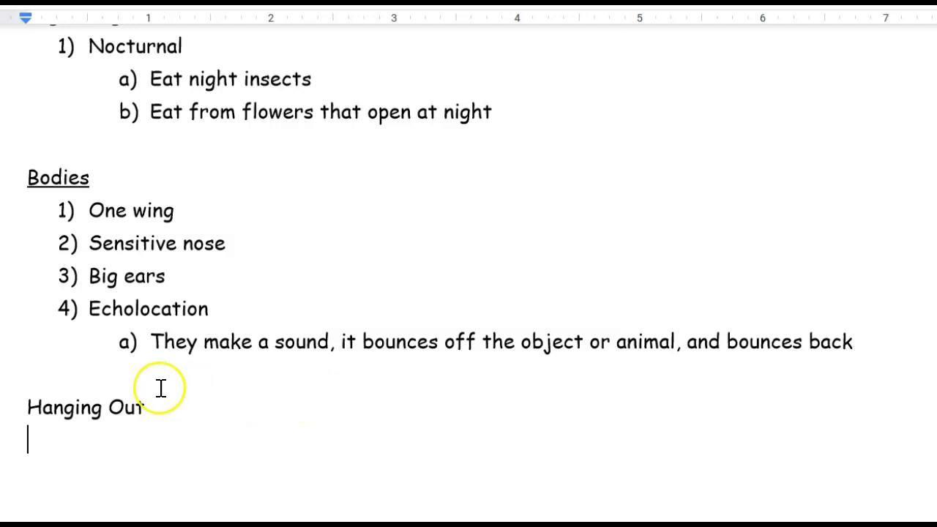
# - Underline the Hanging Out heading
pyautogui.moveTo(157, 409); pyautogui.dragTo(23, 405)
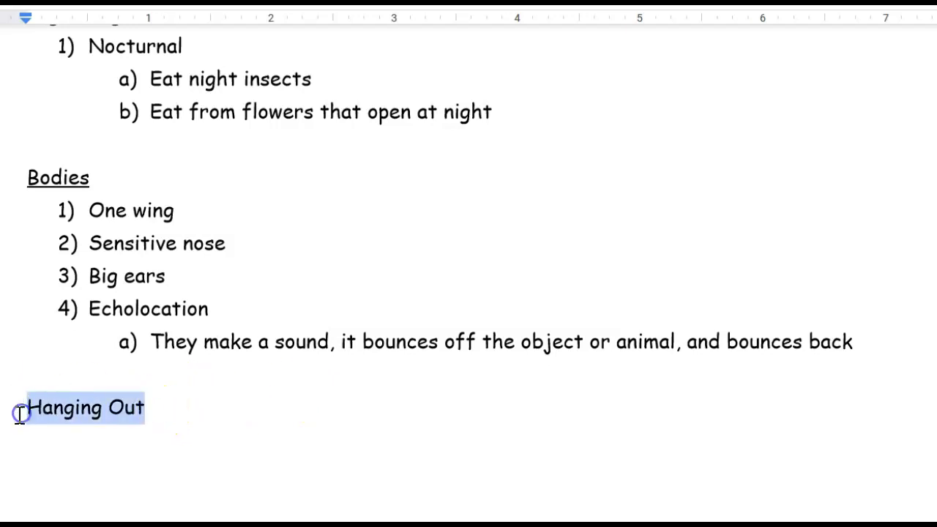
pyautogui.hotkey('ctrl', 'u')
pyautogui.click(91, 421)
# - Start a numbered list in the 1) style on the line below the Hanging Out heading
pyautogui.click(46, 445)
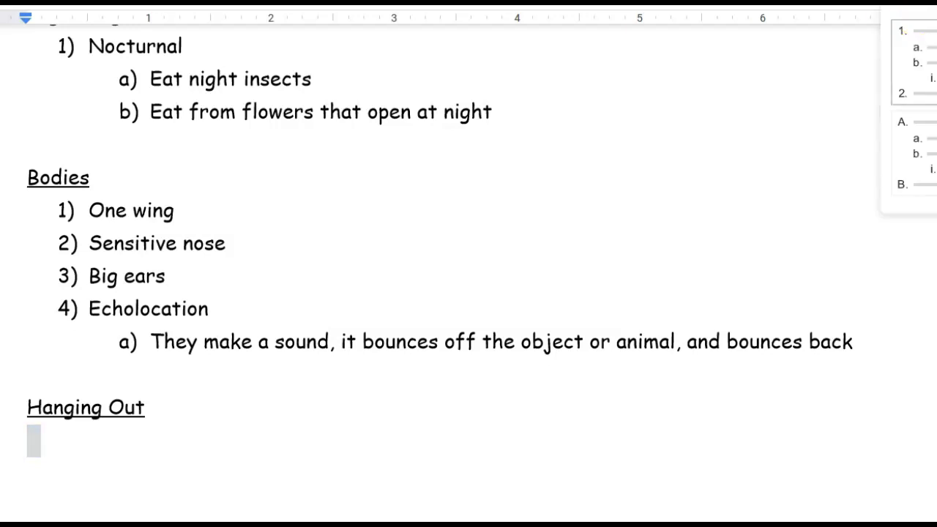
pyautogui.hotkey('ctrl', 'shift', '7')
pyautogui.scroll(-3, 287, 452)
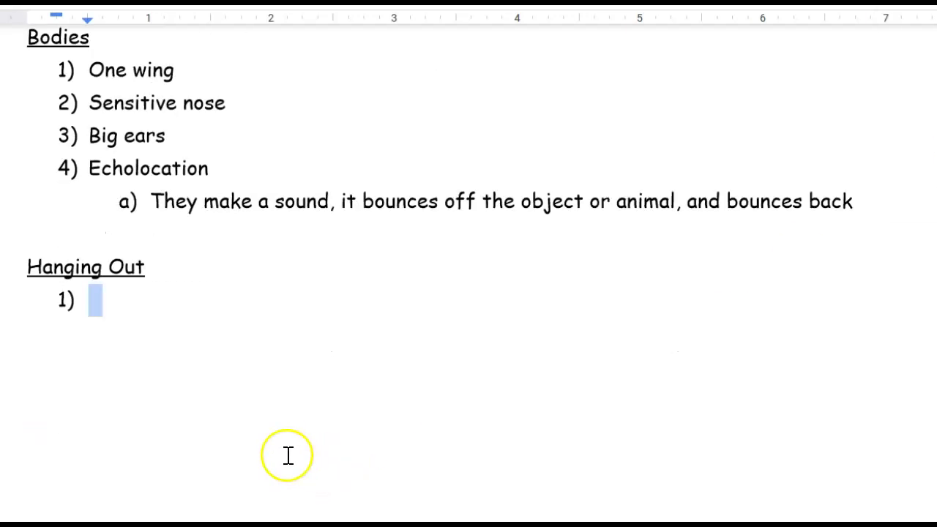
pyautogui.scroll(-1, 286, 371)
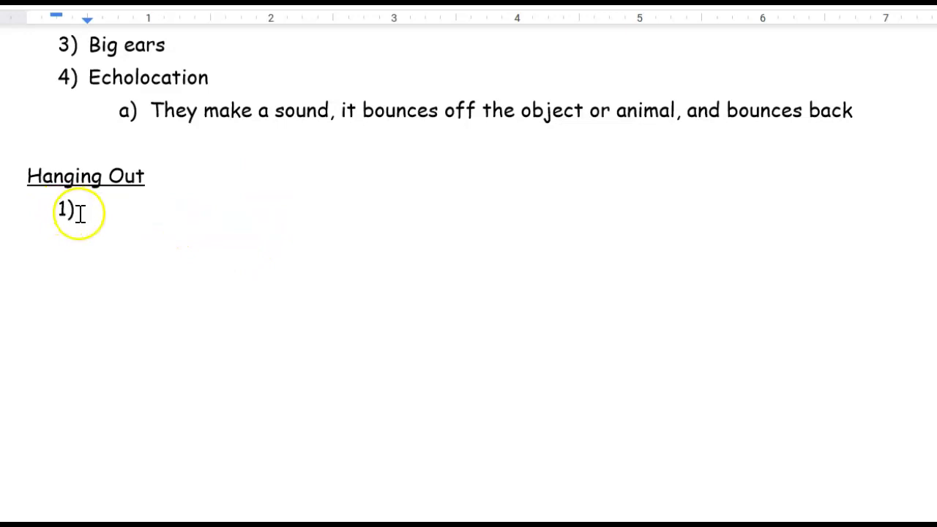
# - Below the empty Hanging Out item, add the headings "Baby Bats", "Bat Rescue" and "Nature's Helpers", separated by blank lines
pyautogui.click(91, 211)
pyautogui.press('Return')
pyautogui.click(76, 212)
pyautogui.press('BackSpace')
pyautogui.press('BackSpace')
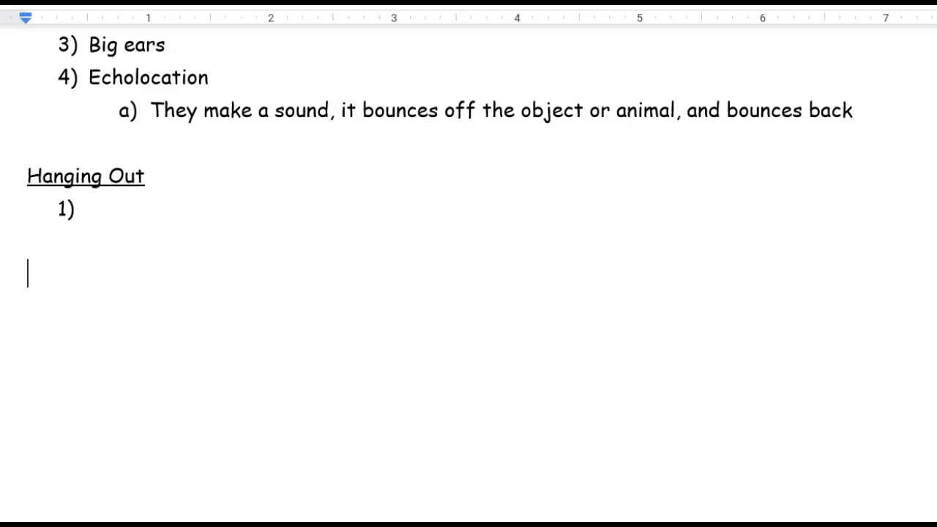
pyautogui.write('Baby Bats')
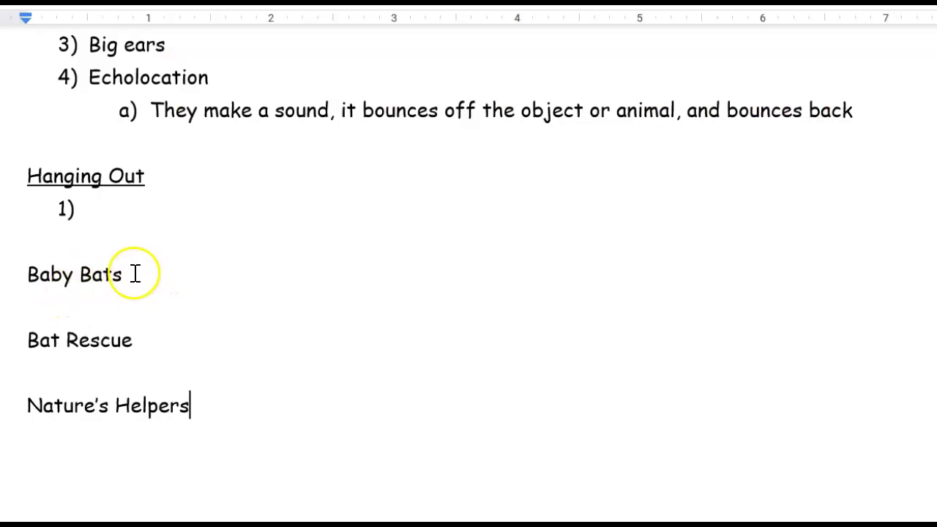
# - Underline the Baby Bats, Bat Rescue and Nature's Helpers headings
pyautogui.doubleClick(135, 273)
pyautogui.click(142, 274)
pyautogui.moveTo(142, 274); pyautogui.dragTo(26, 265)
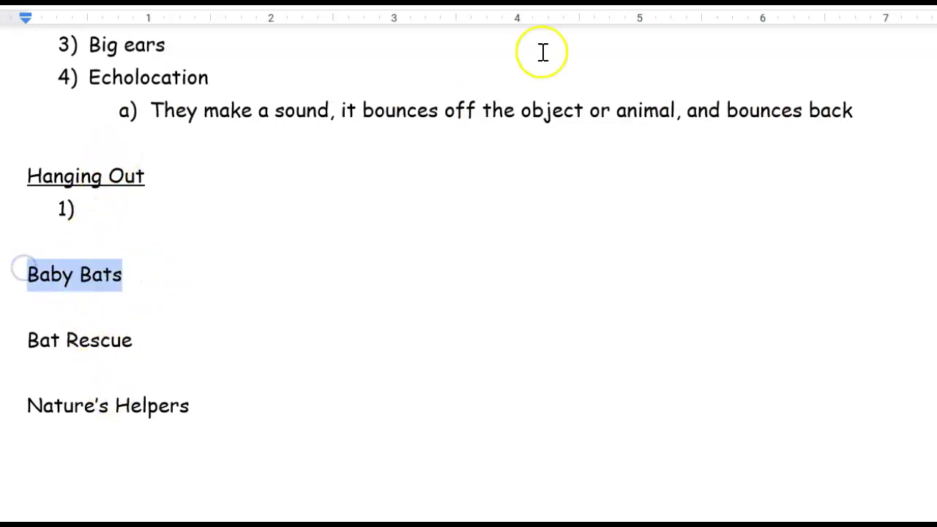
pyautogui.hotkey('ctrl', 'u')
pyautogui.click(128, 341)
pyautogui.moveTo(129, 341); pyautogui.dragTo(8, 344)
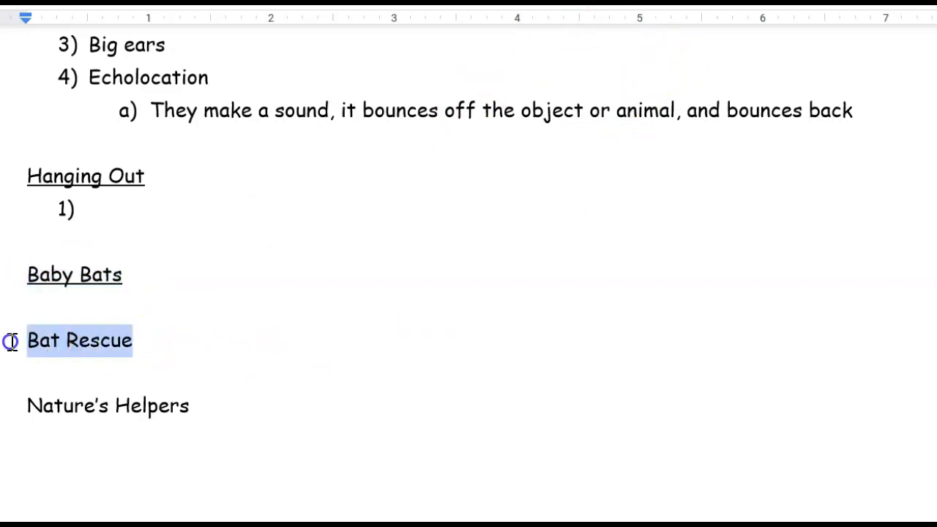
pyautogui.hotkey('ctrl', 'u')
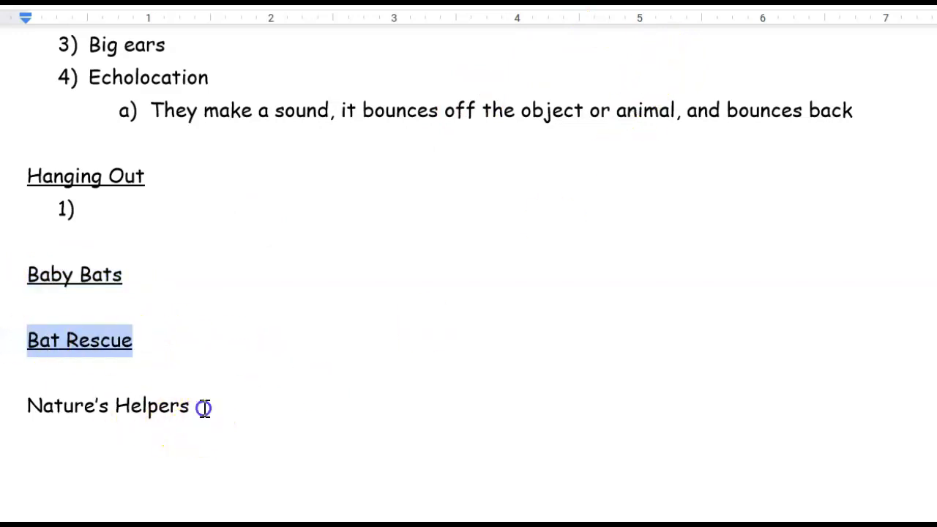
pyautogui.moveTo(201, 406); pyautogui.dragTo(22, 406)
pyautogui.hotkey('ctrl', 'u')
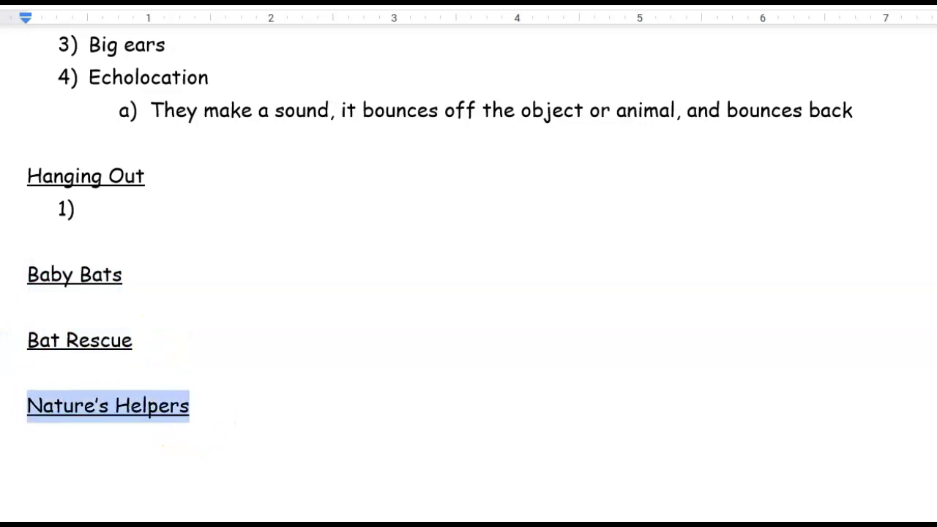
# - Start a numbered list in the 1) style below each of the Baby Bats, Bat Rescue and Nature's Helpers headings
pyautogui.click(41, 308)
pyautogui.hotkey('shift', 'Right')
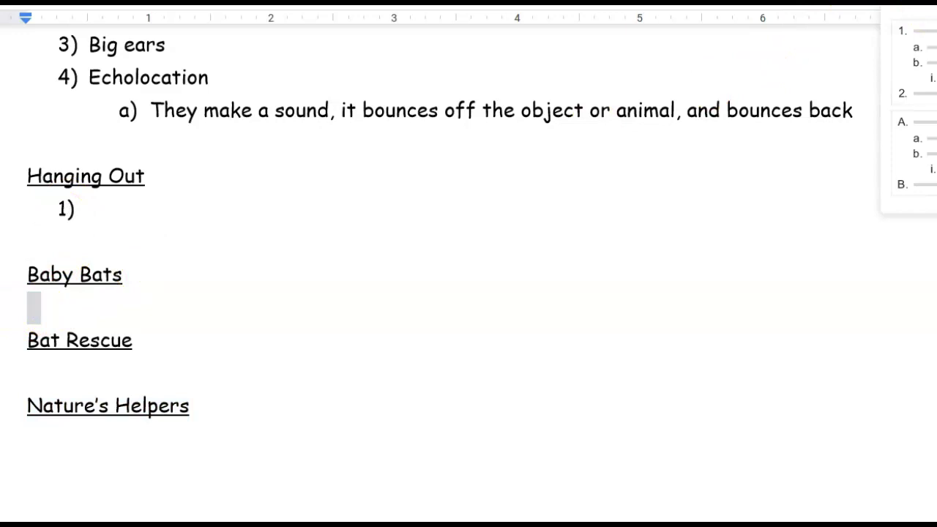
pyautogui.click(929, 31)
pyautogui.click(82, 370)
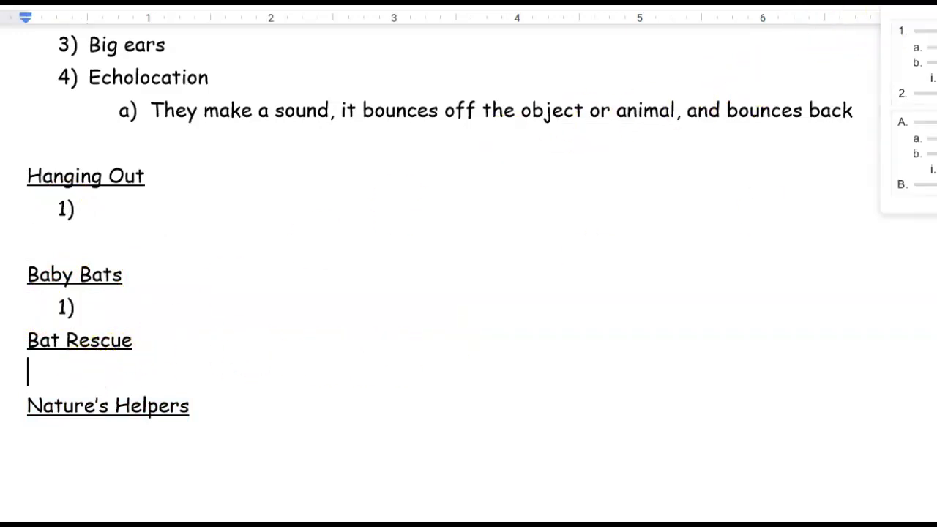
pyautogui.click(914, 41)
pyautogui.click(51, 437)
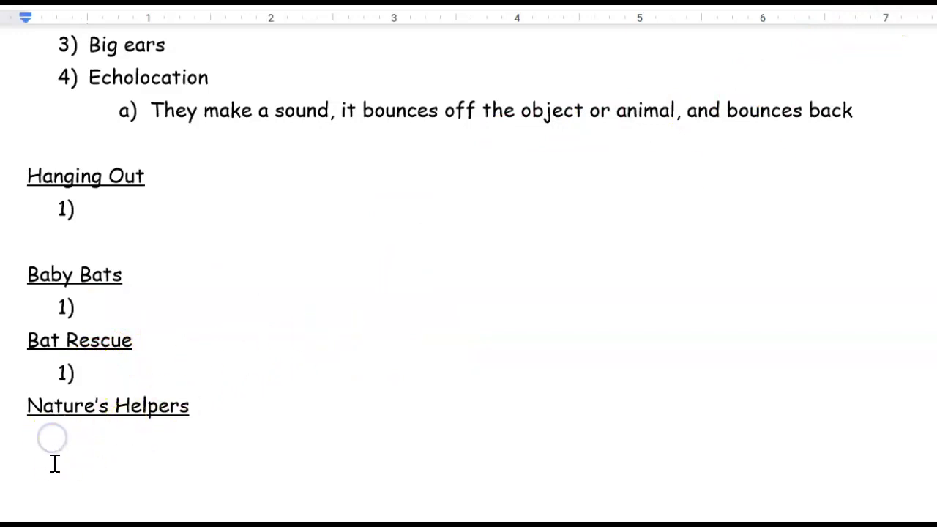
pyautogui.click(199, 410)
pyautogui.click(914, 9)
pyautogui.click(930, 62)
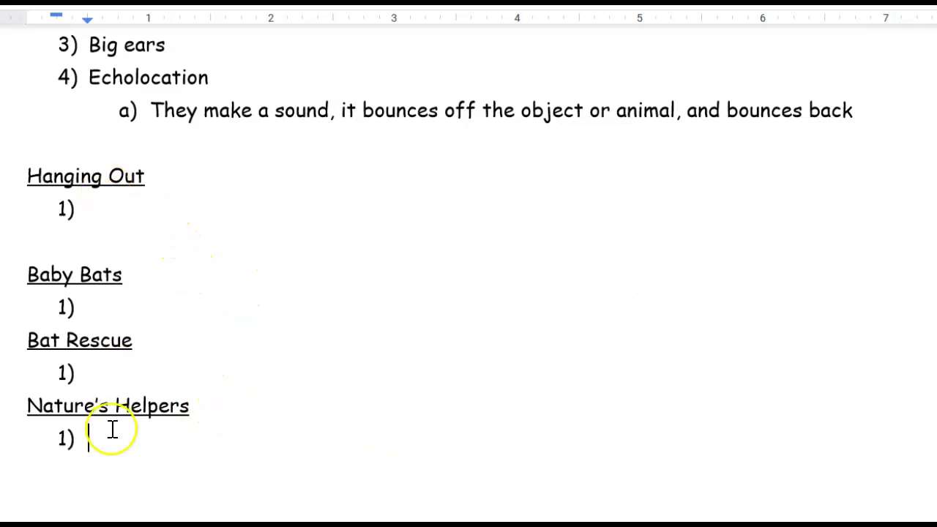
pyautogui.scroll(7, 251, 314)
pyautogui.scroll(5, 417, 217)
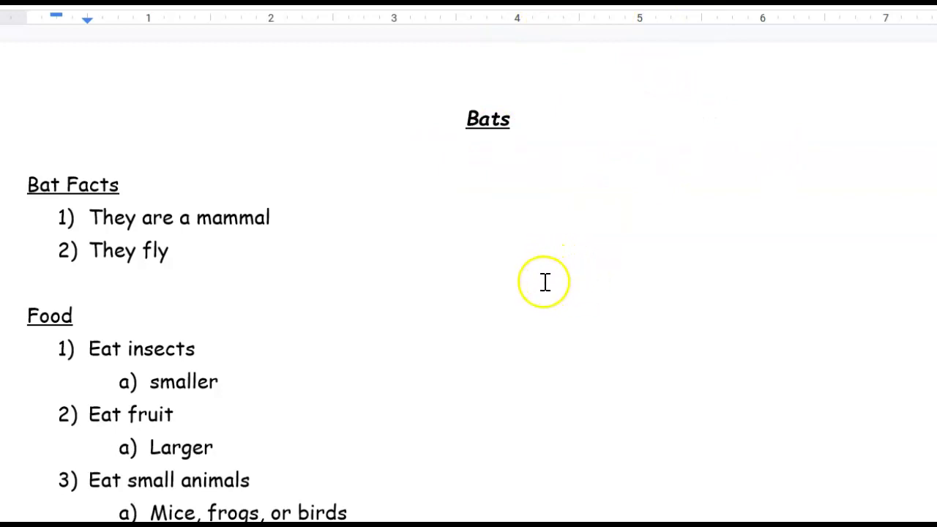
pyautogui.scroll(-10, 452, 205)
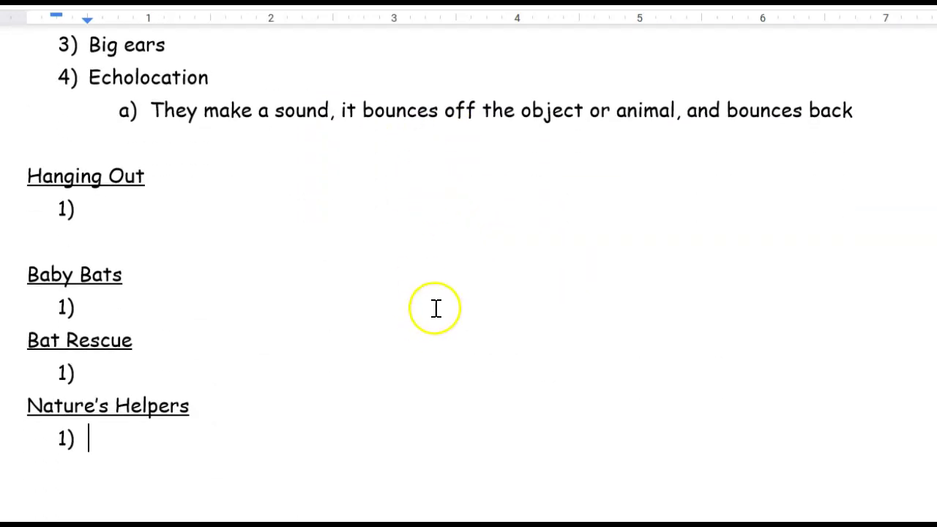